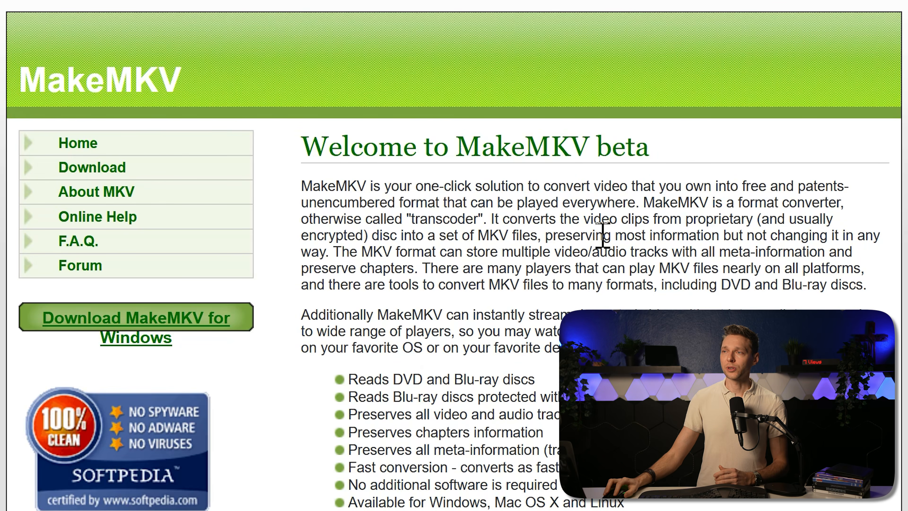
- Download the MakeMKV installer for Windows and set the installer language to English
click(189, 319)
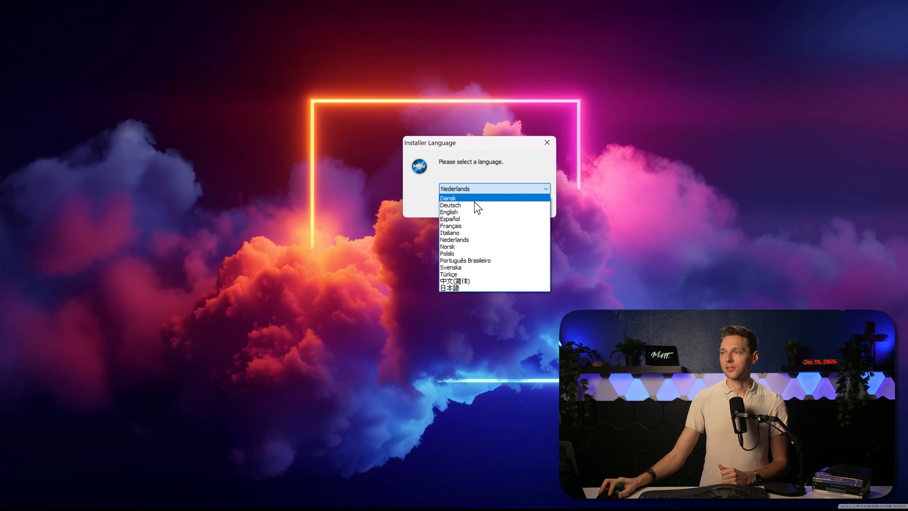
click(460, 213)
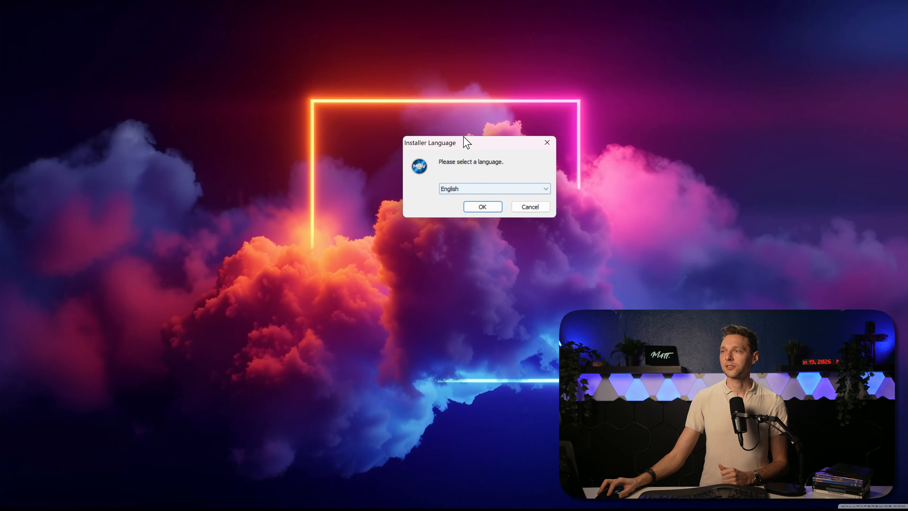
drag(464, 140, 440, 160)
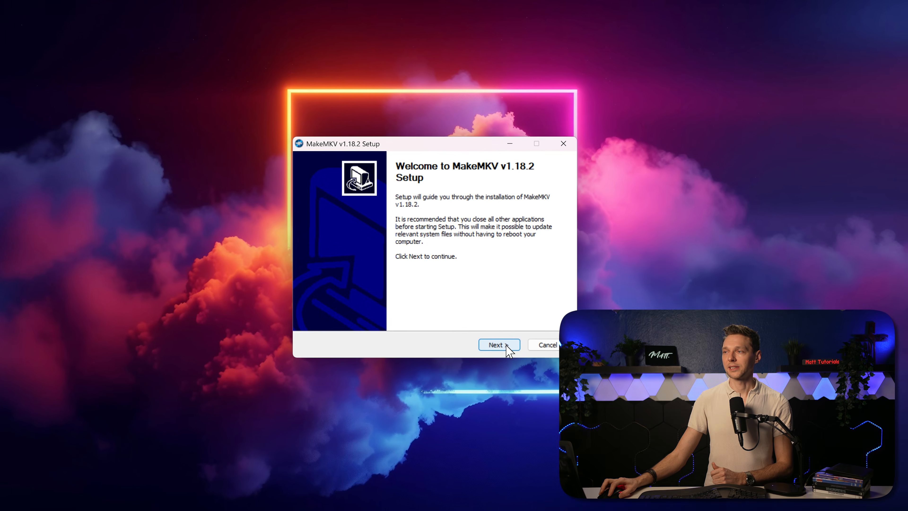
- Start the MakeMKV setup and accept the terms of the License Agreement
click(507, 347)
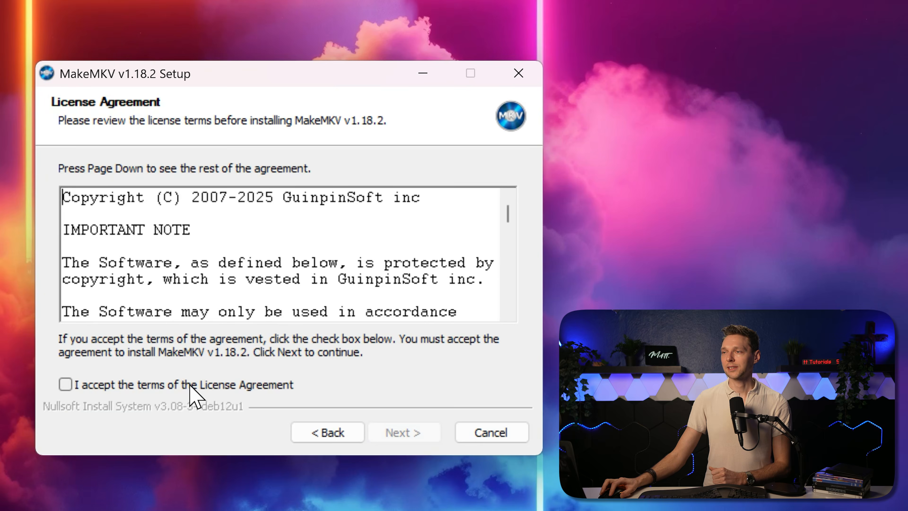
click(381, 320)
click(381, 442)
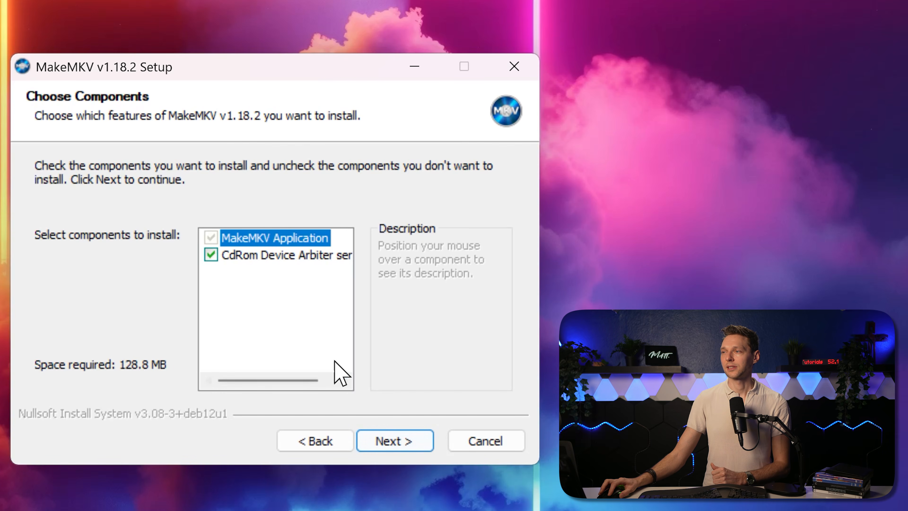
- Install MakeMKV with the CdRom Device Arbiter service included and the Start Menu folder MakeMKV, and close the launched program
click(284, 254)
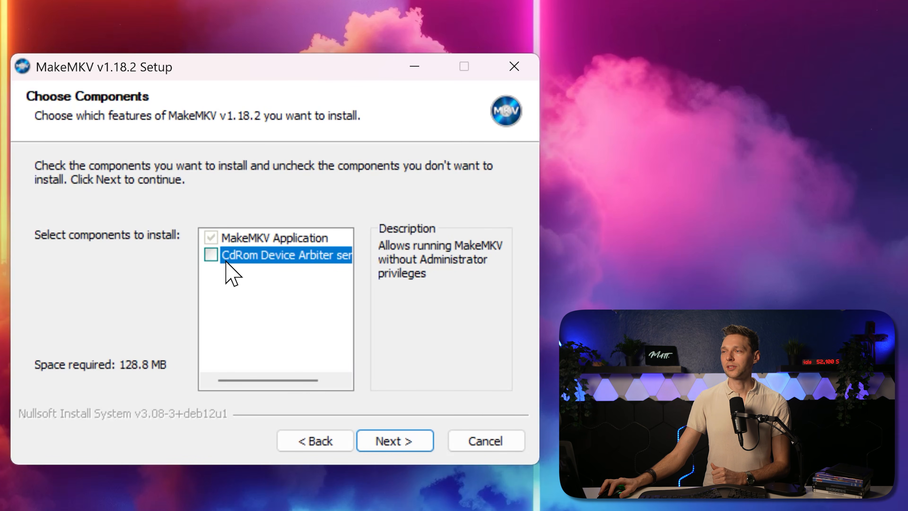
click(211, 255)
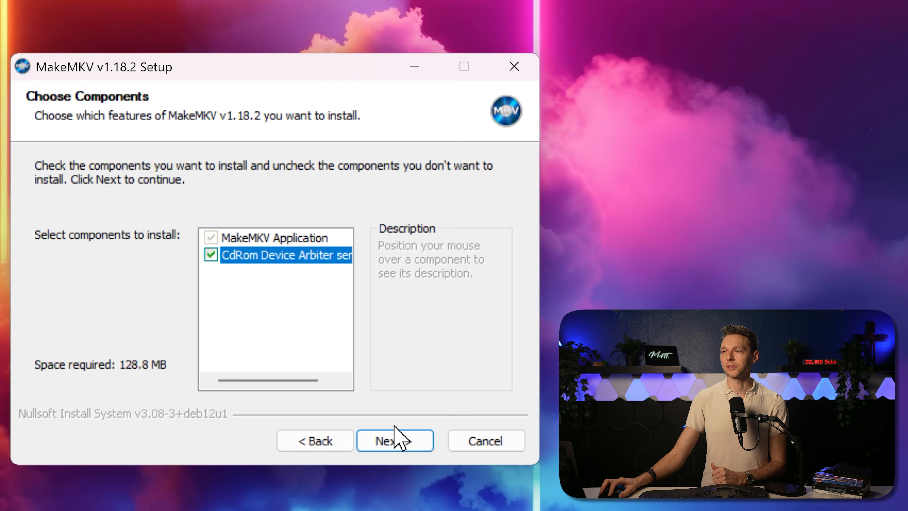
click(398, 438)
click(419, 441)
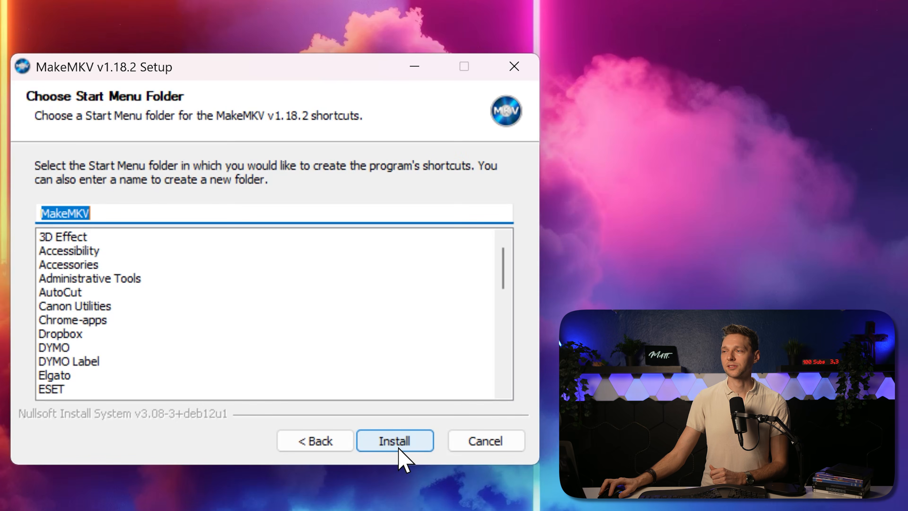
click(399, 449)
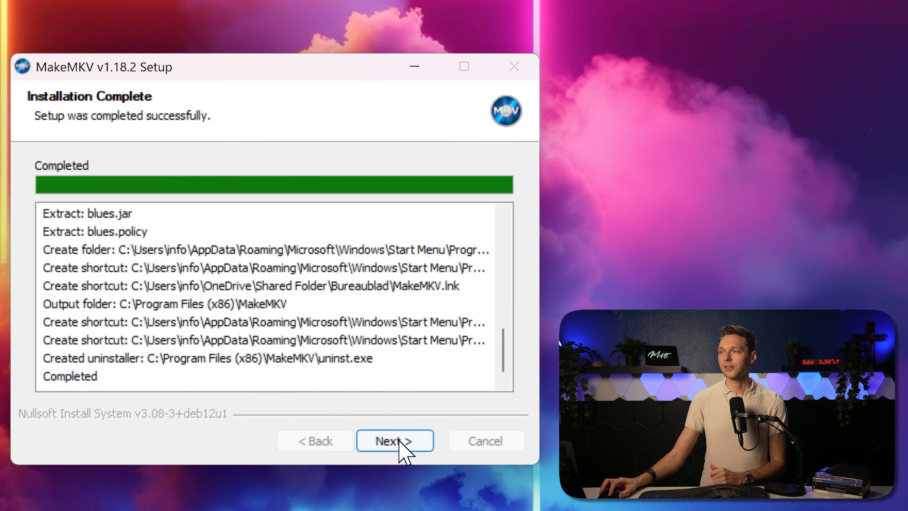
click(400, 446)
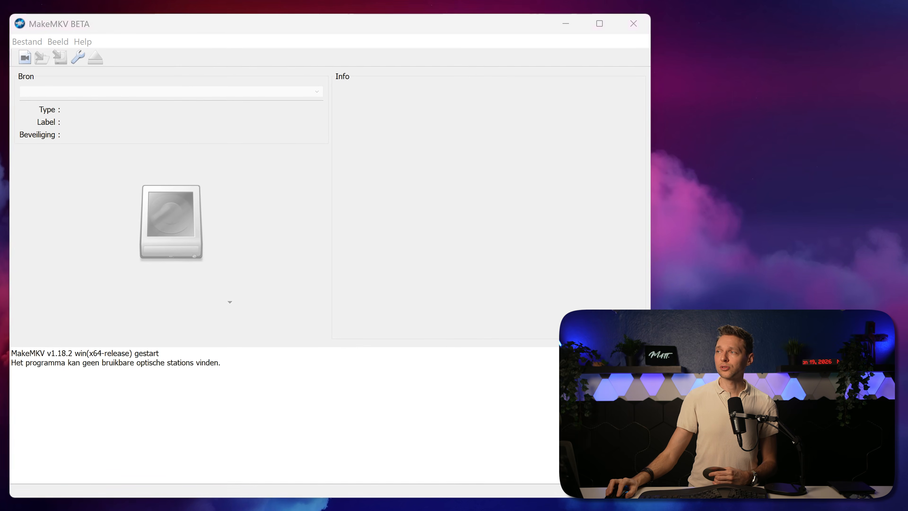
click(633, 25)
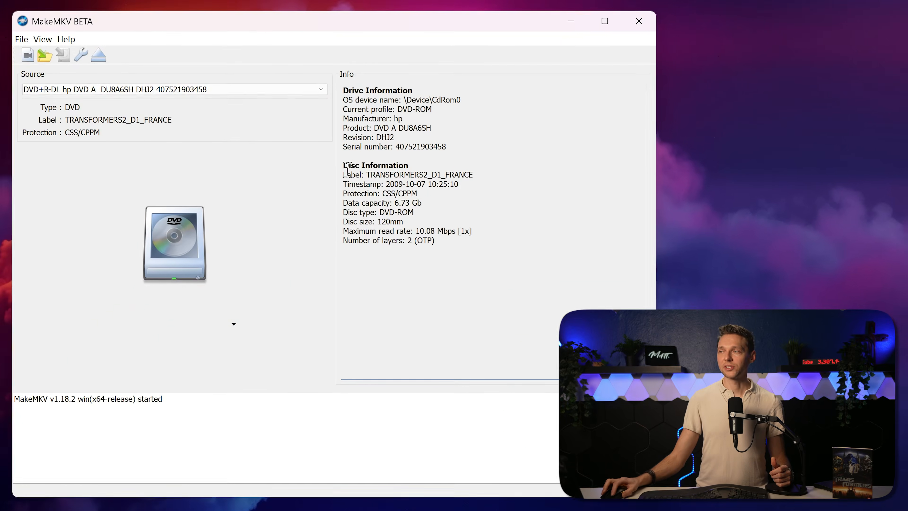
- Review the disc information in MakeMKV, open the TRANSFORMERS2_D1_FRANCE DVD and expand its contents
drag(407, 196, 543, 276)
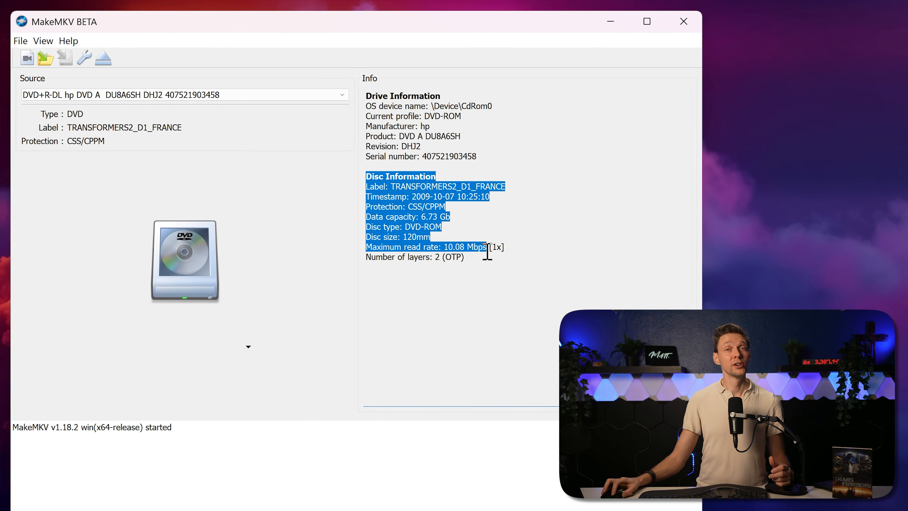
click(547, 275)
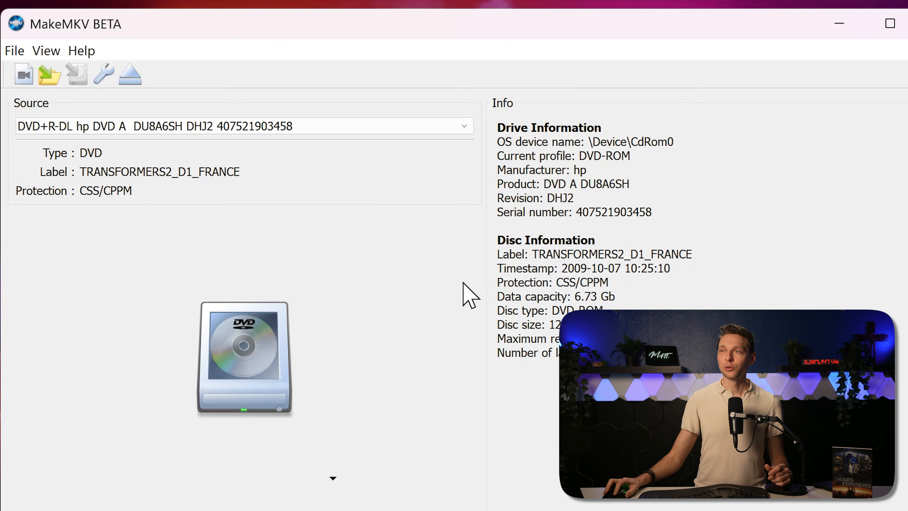
click(13, 51)
mouse_move(55, 95)
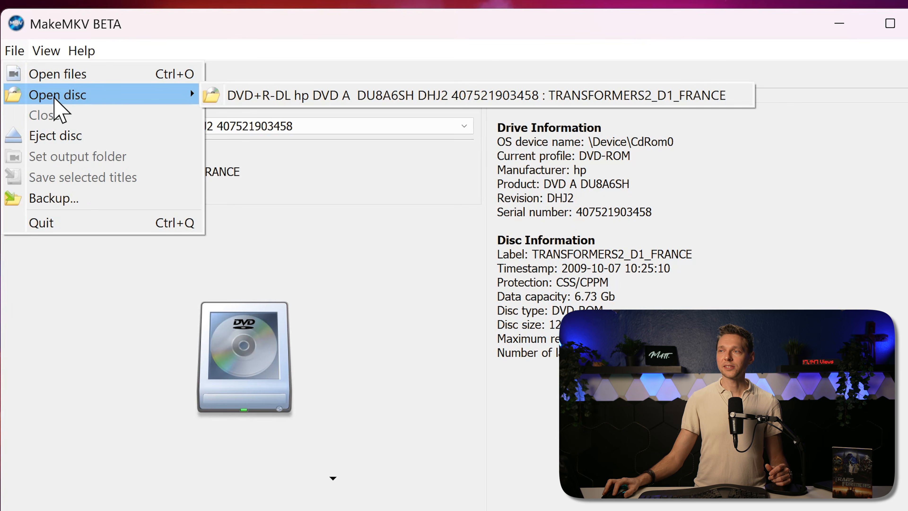
click(272, 104)
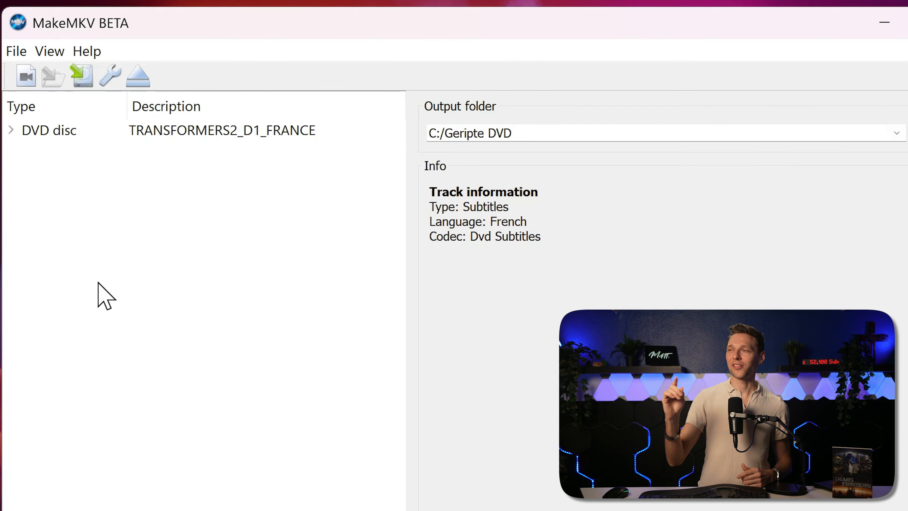
click(11, 130)
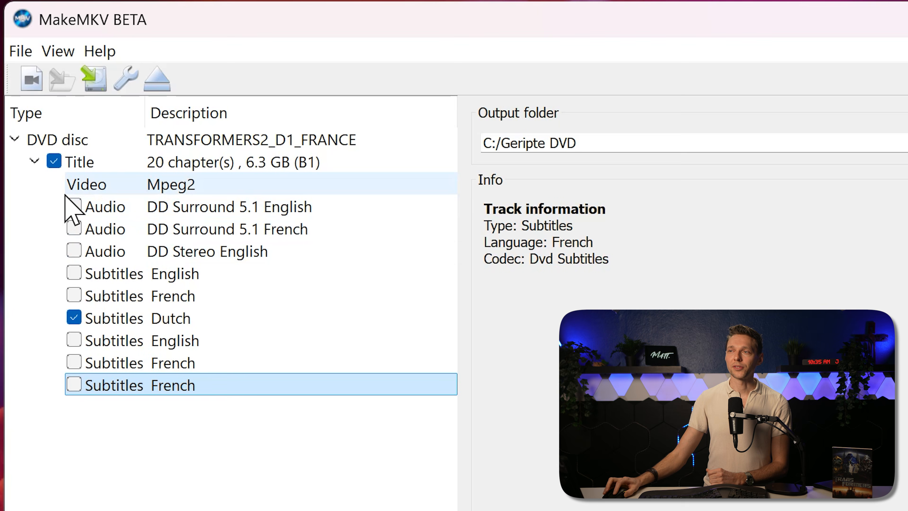
- Include the DD Surround 5.1 English, DD Surround 5.1 French and DD Stereo English audio tracks in the title
click(74, 208)
click(75, 229)
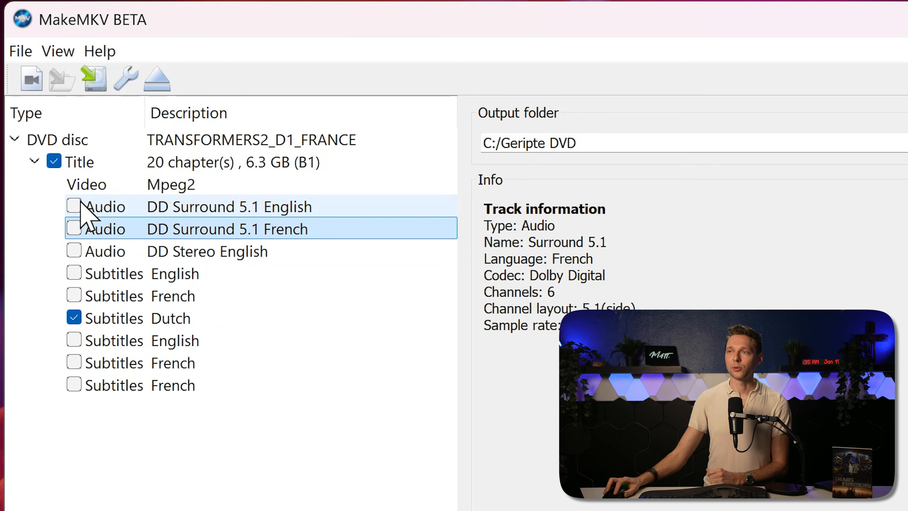
click(74, 206)
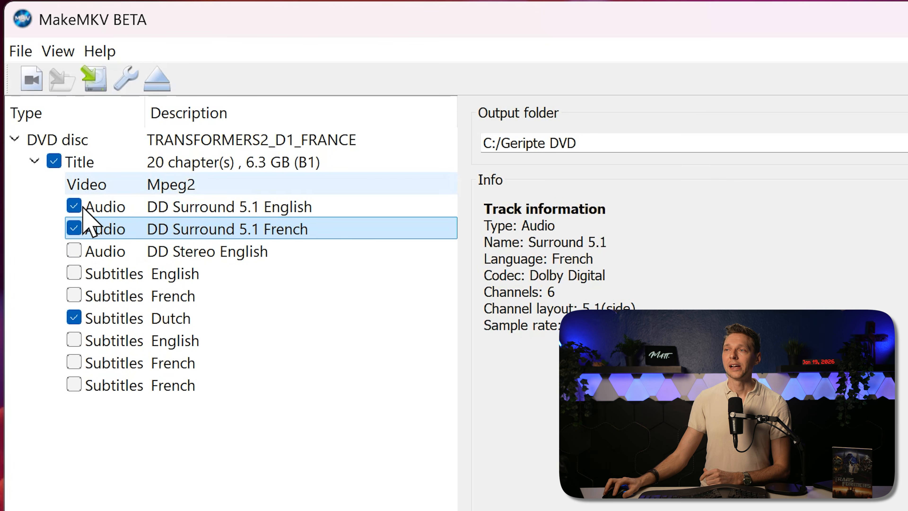
click(73, 251)
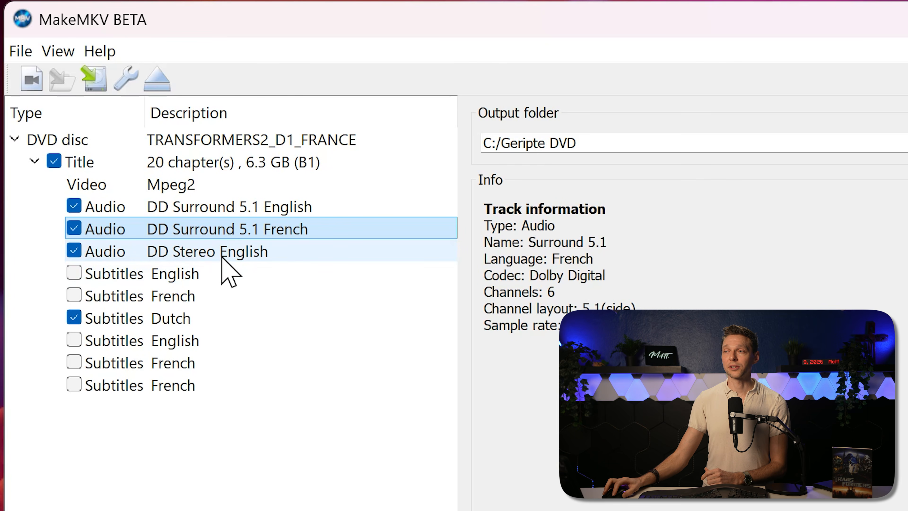
click(225, 277)
click(174, 252)
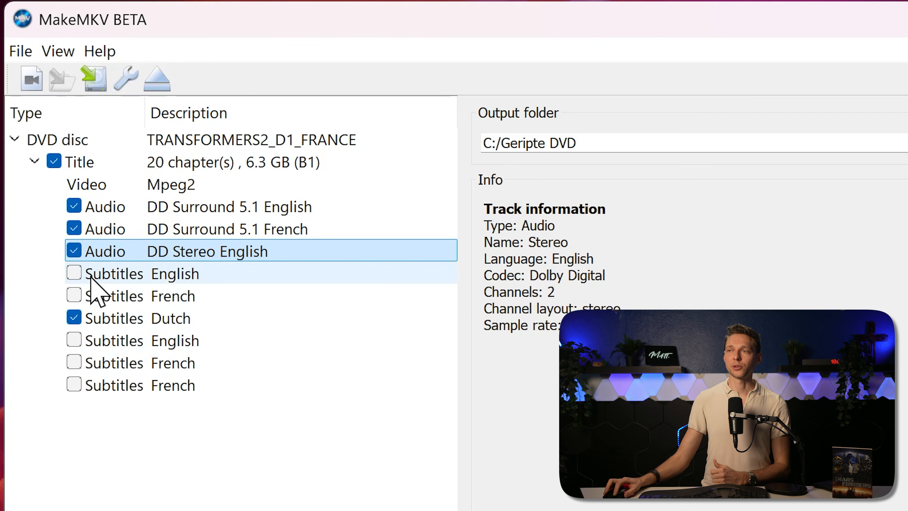
- Include all English and French subtitle tracks of the title alongside the Dutch one
click(74, 296)
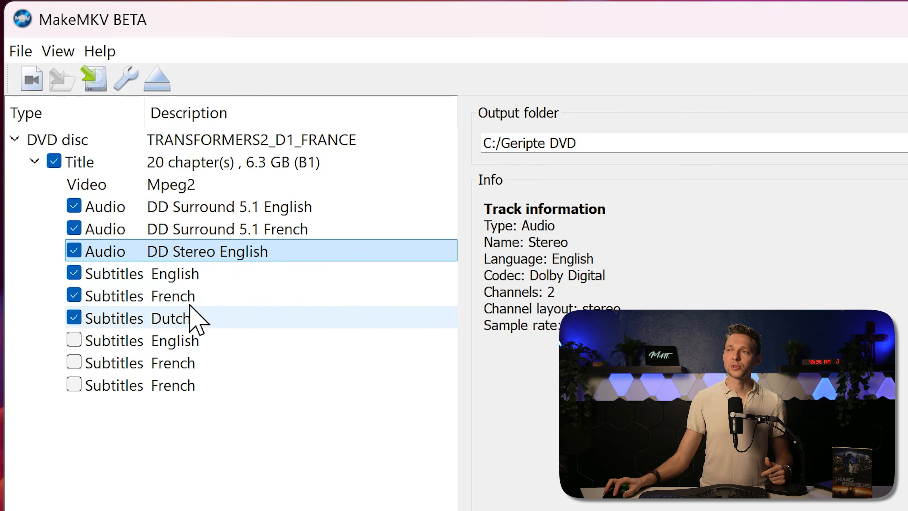
click(74, 340)
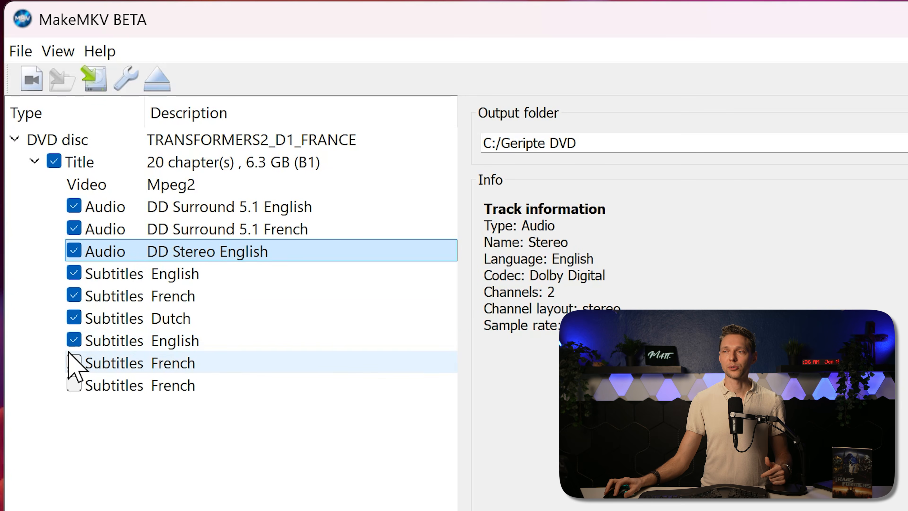
click(74, 363)
click(74, 386)
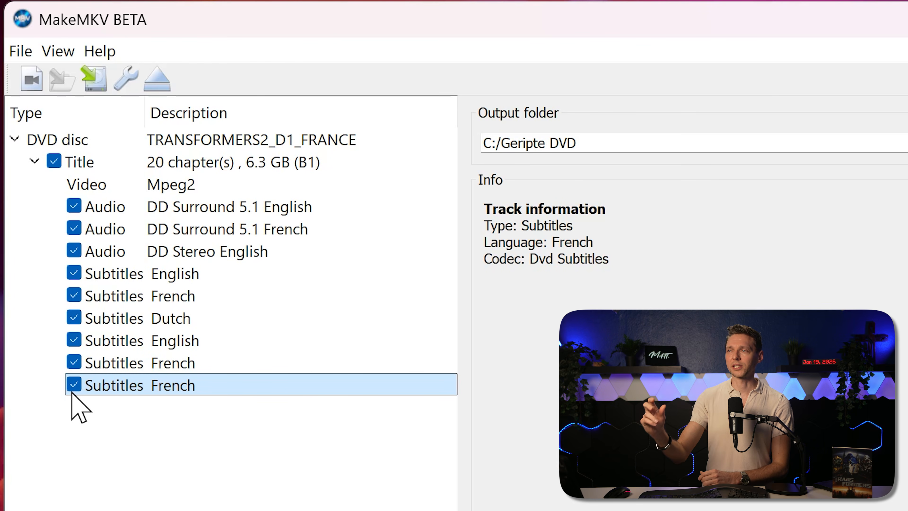
- Exclude the last three subtitle tracks, the duplicate English one and the two duplicate French ones
click(74, 340)
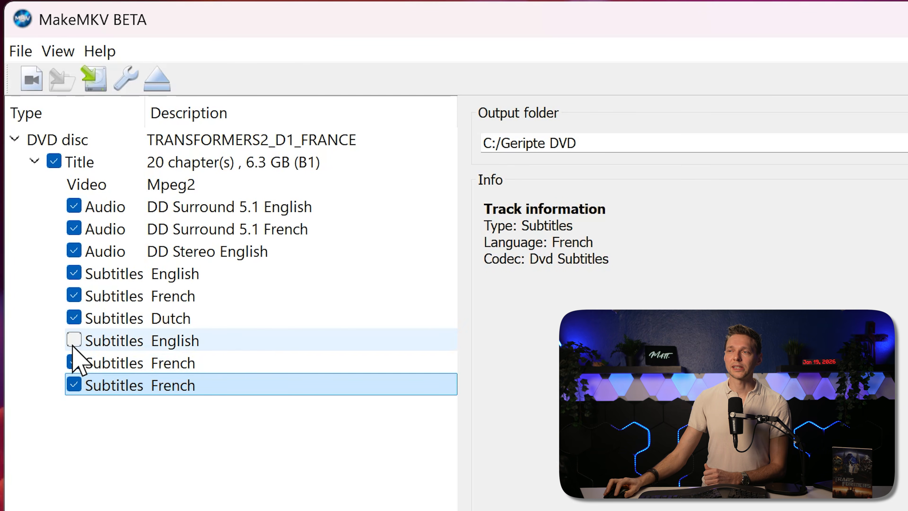
click(74, 362)
click(74, 385)
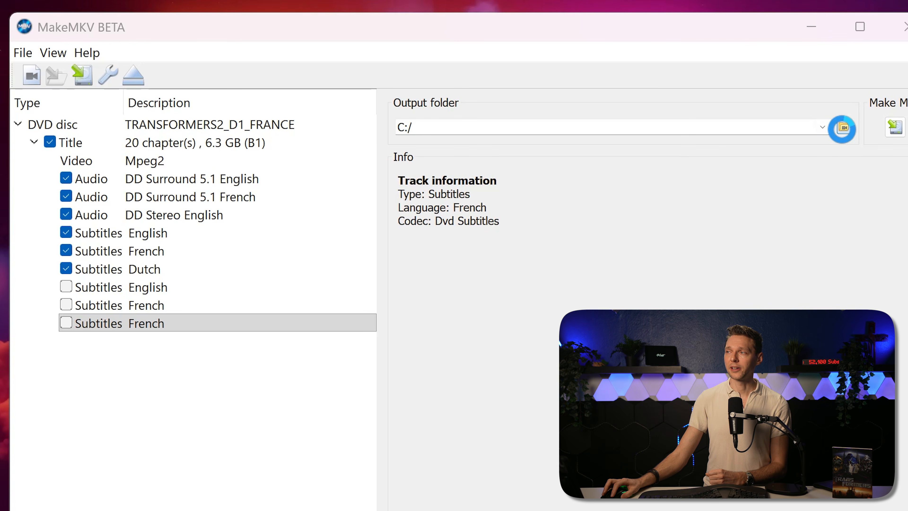
- Set a new folder named "RIpped DVDs" on drive C: as the output folder and start saving the selected title as MKV
click(844, 127)
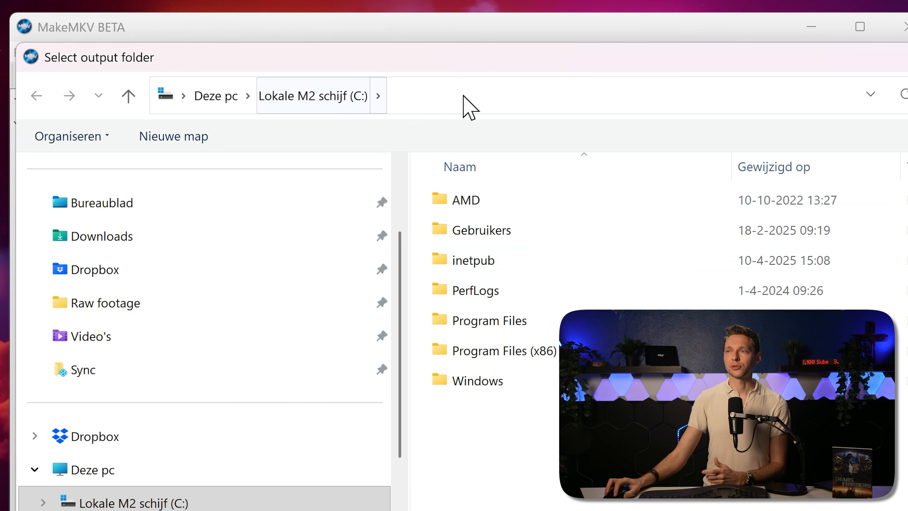
right_click(552, 483)
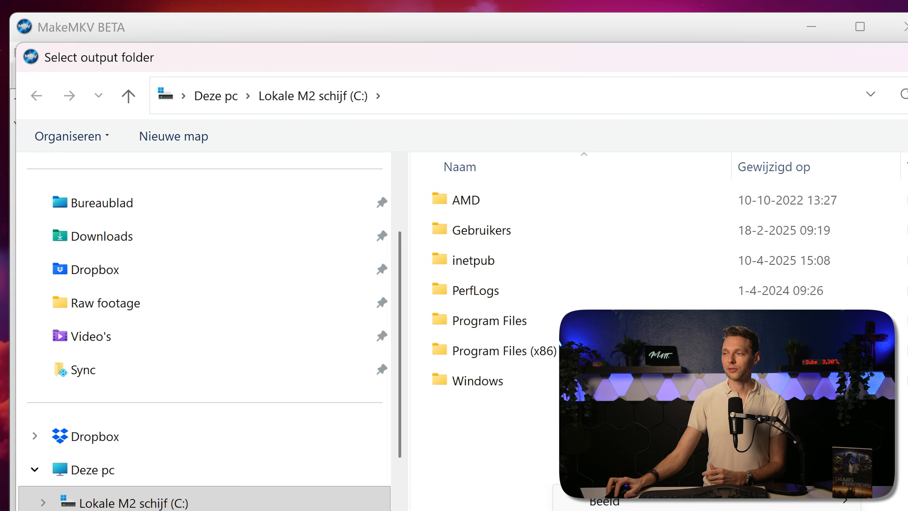
click(887, 510)
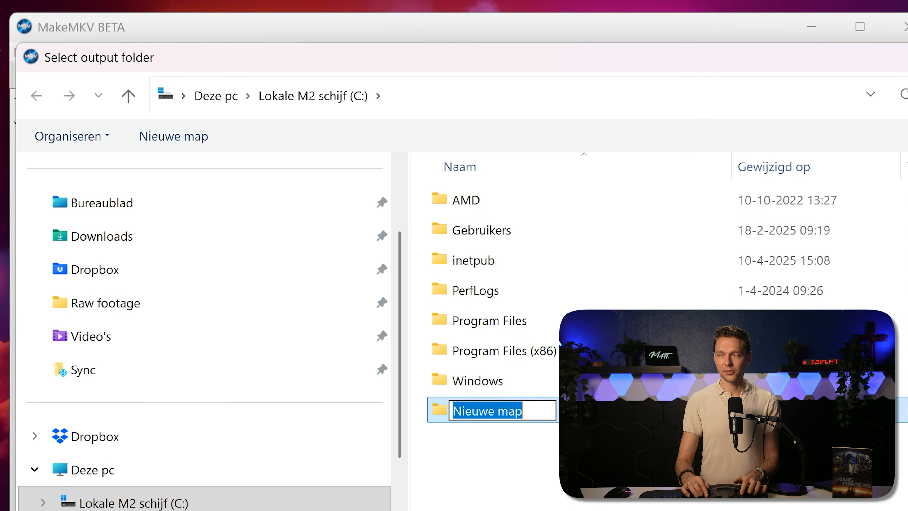
text(RIpped DVDs)
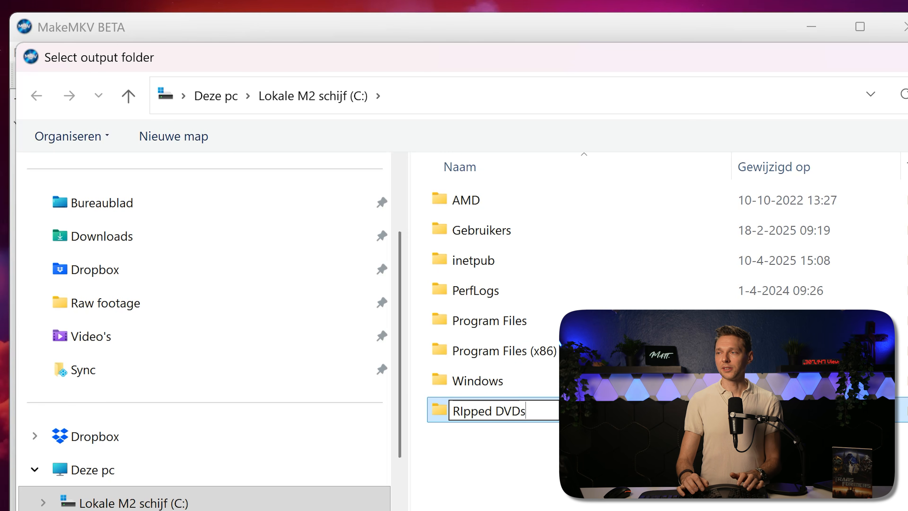
key(Return)
click(853, 510)
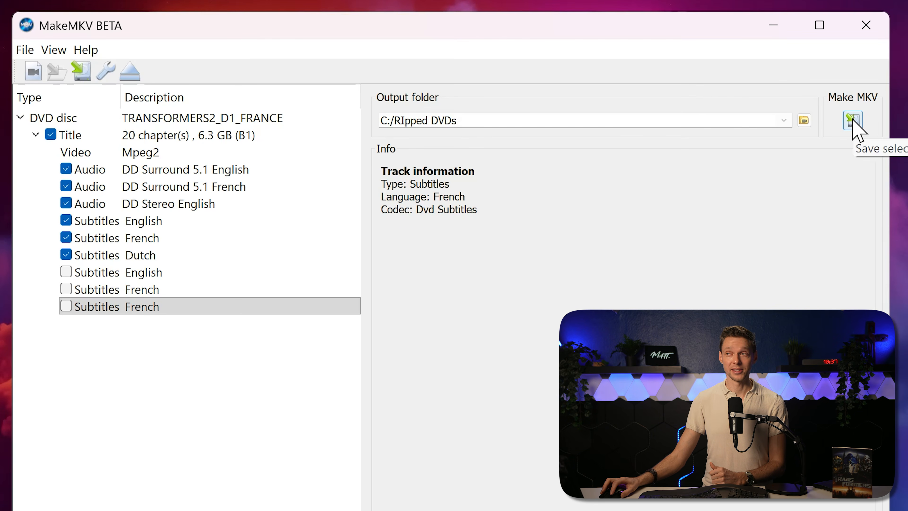
click(853, 121)
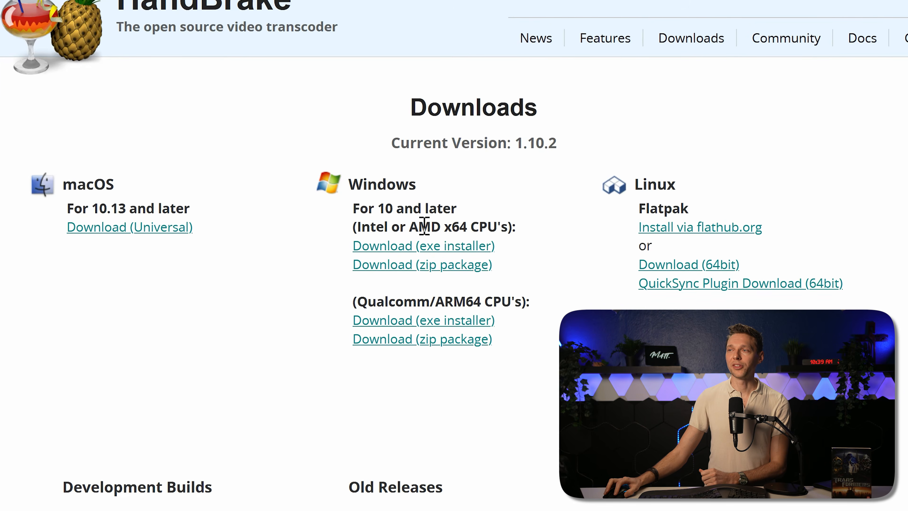
- On the HandBrake downloads page, download the Windows exe installer for Intel or AMD x64 CPUs
drag(349, 349, 487, 352)
click(469, 349)
click(487, 350)
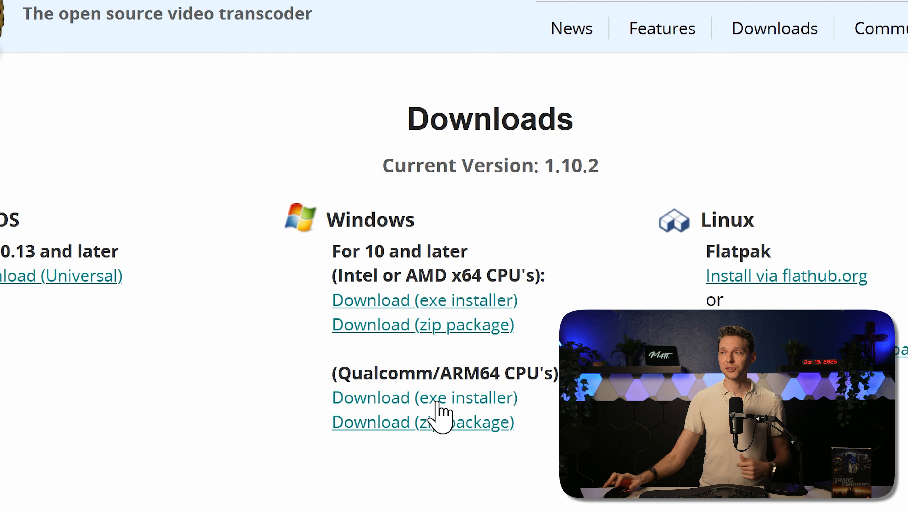
drag(352, 271, 513, 272)
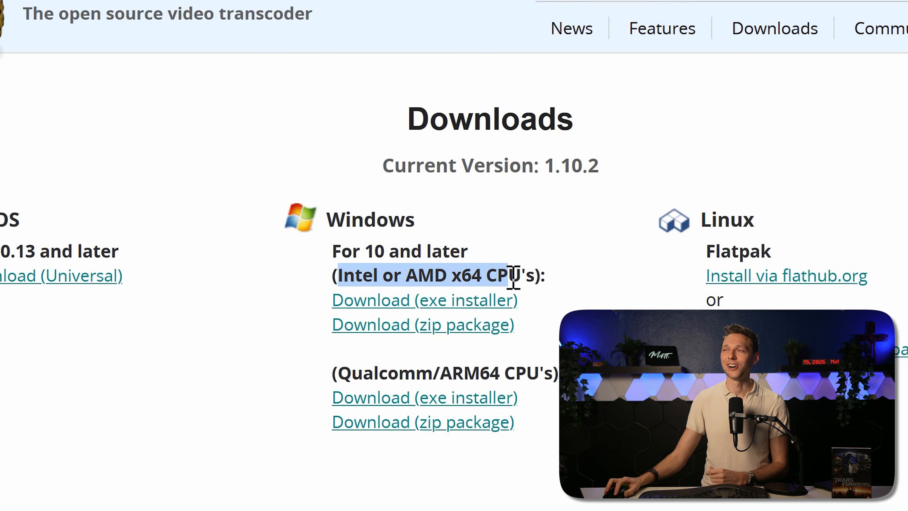
click(472, 285)
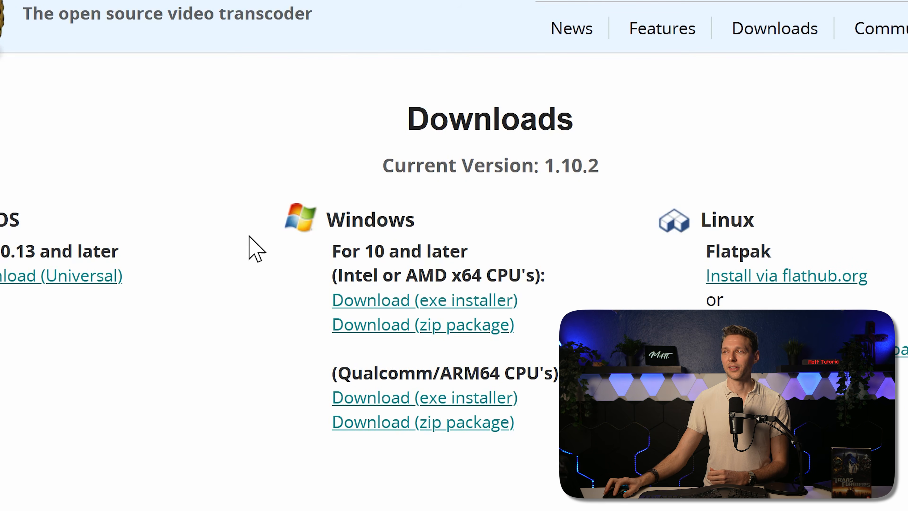
click(446, 300)
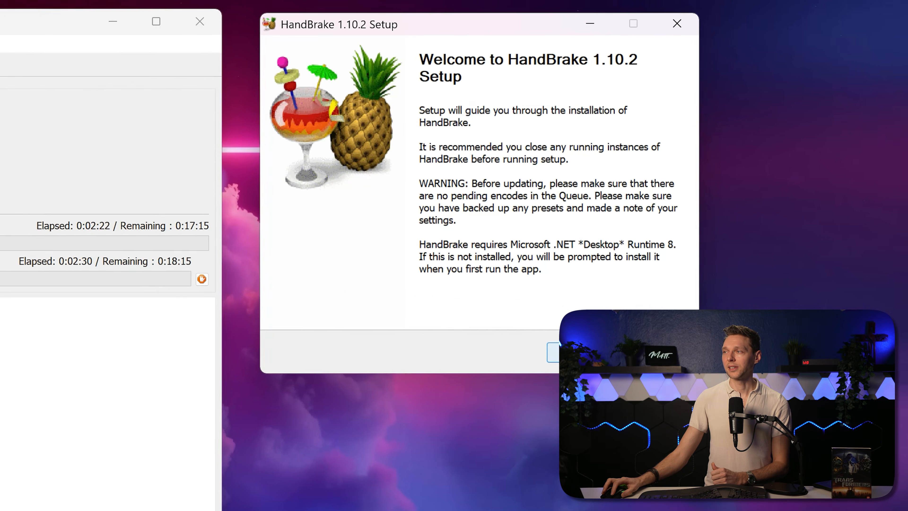
- Install HandBrake 1.10.2 into C:\Program Files\HandBrake and finish the setup without a desktop shortcut
click(571, 357)
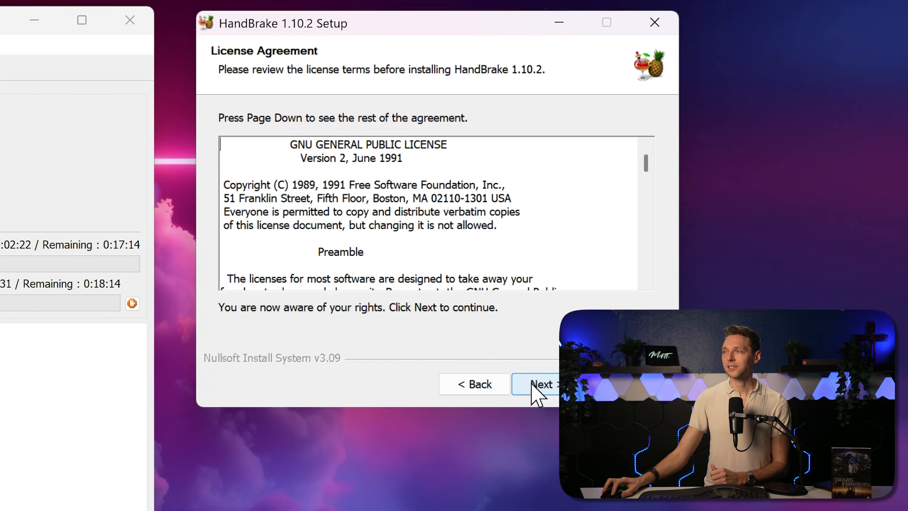
click(581, 358)
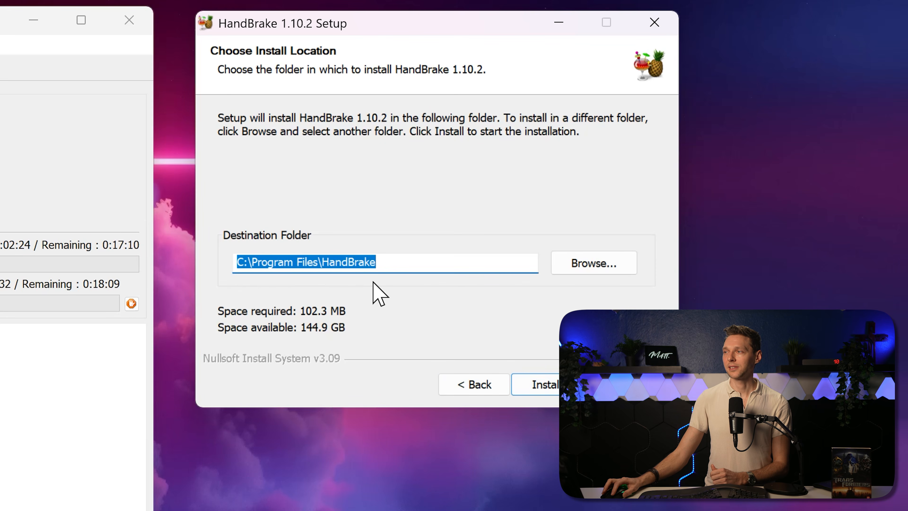
click(406, 258)
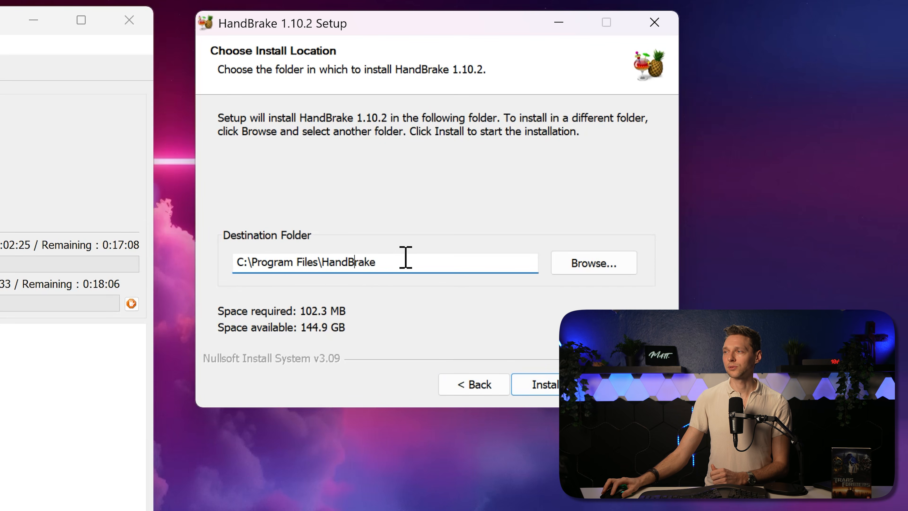
click(552, 384)
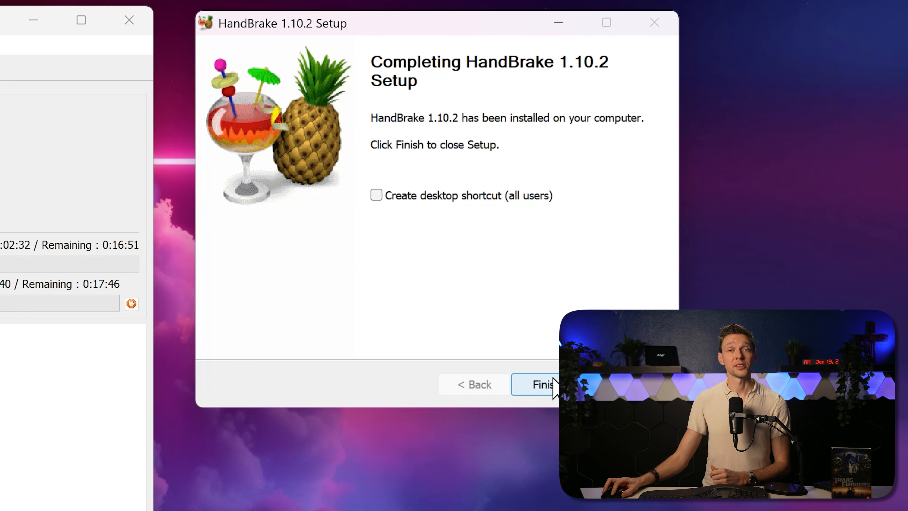
click(551, 385)
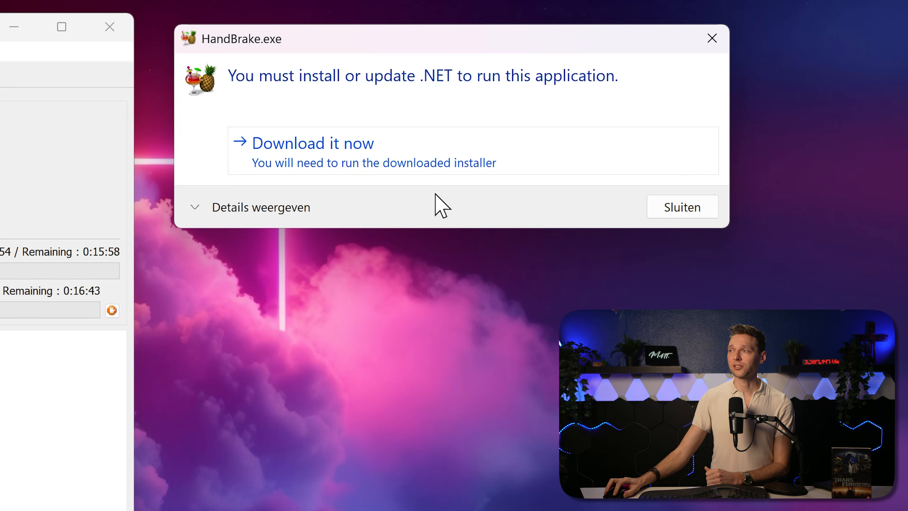
- Download the required .NET runtime, install Microsoft Windows Desktop Runtime 8.0.23 (x64) and close its installer
click(361, 158)
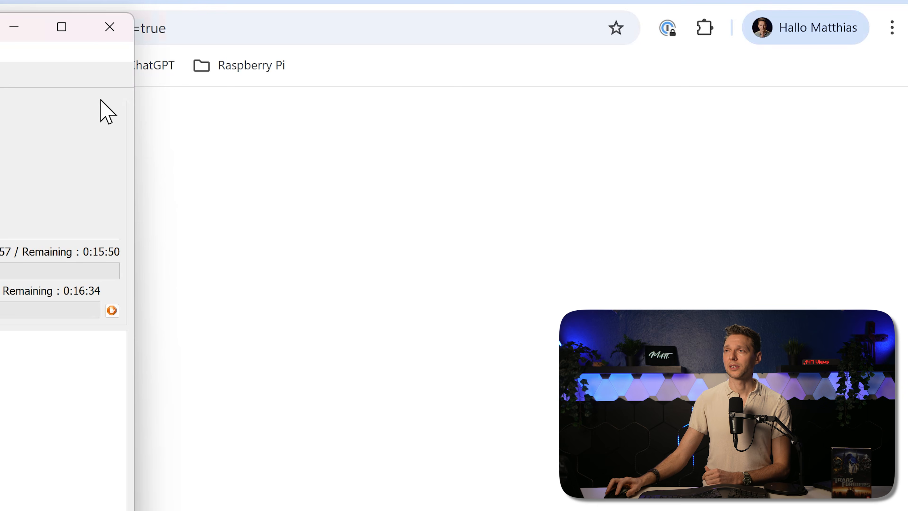
click(14, 27)
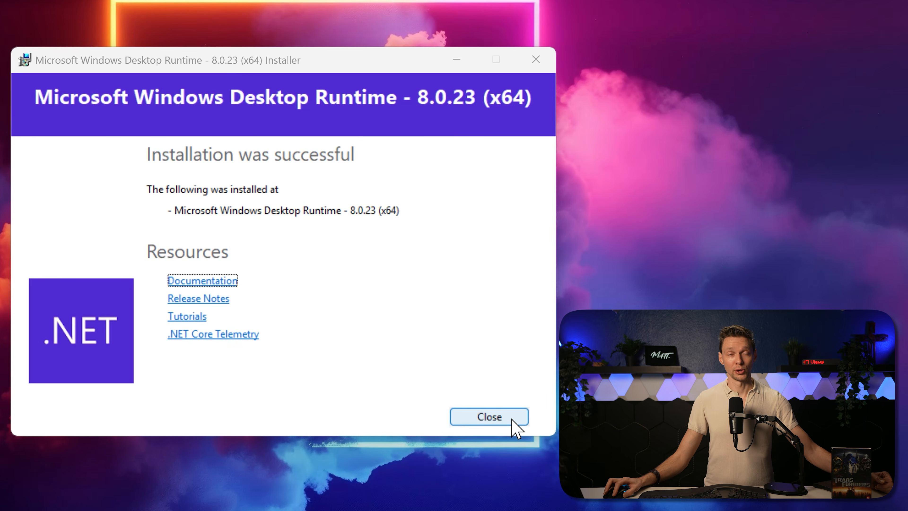
click(512, 420)
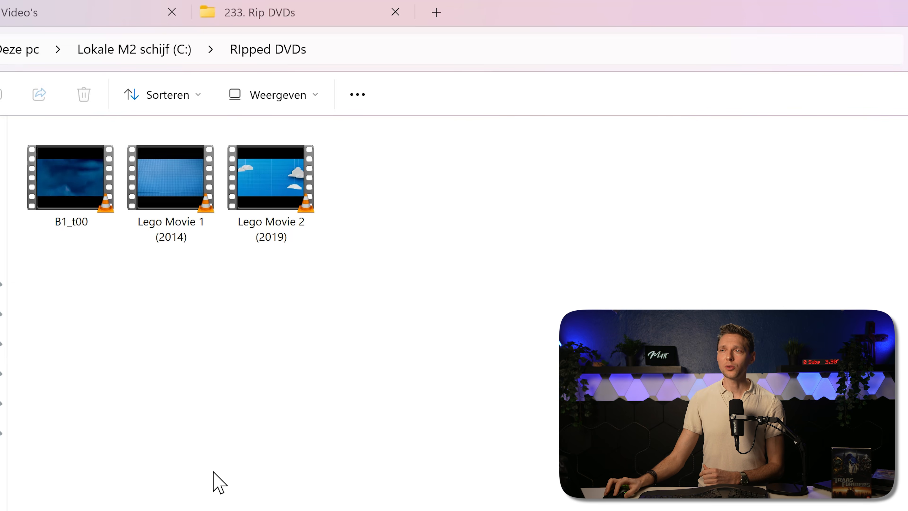
- Rename the ripped video B1_t00 in the RIpped DVDs folder as "Transformers 2"
click(64, 227)
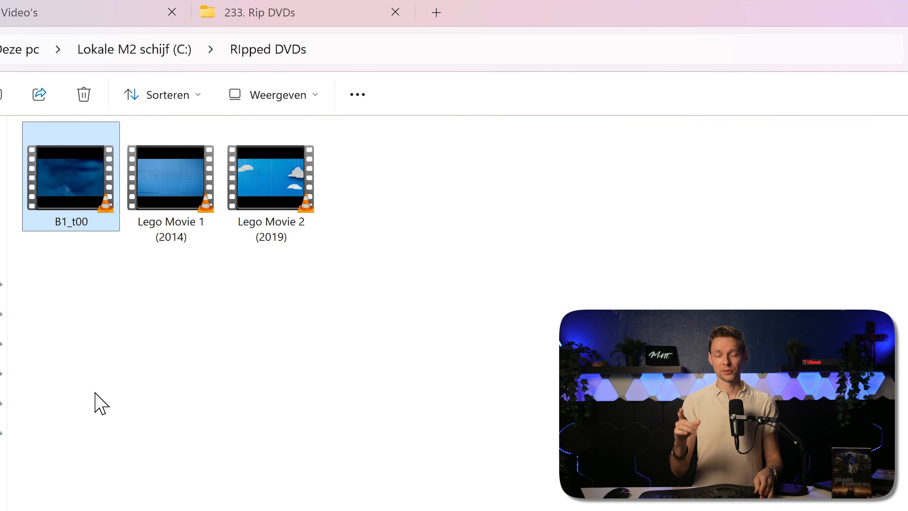
key(F2)
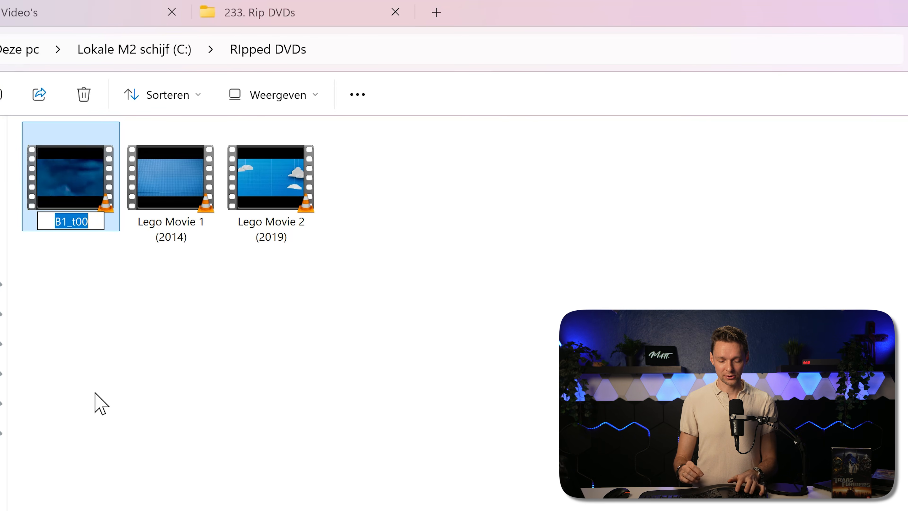
text(Transformers 12)
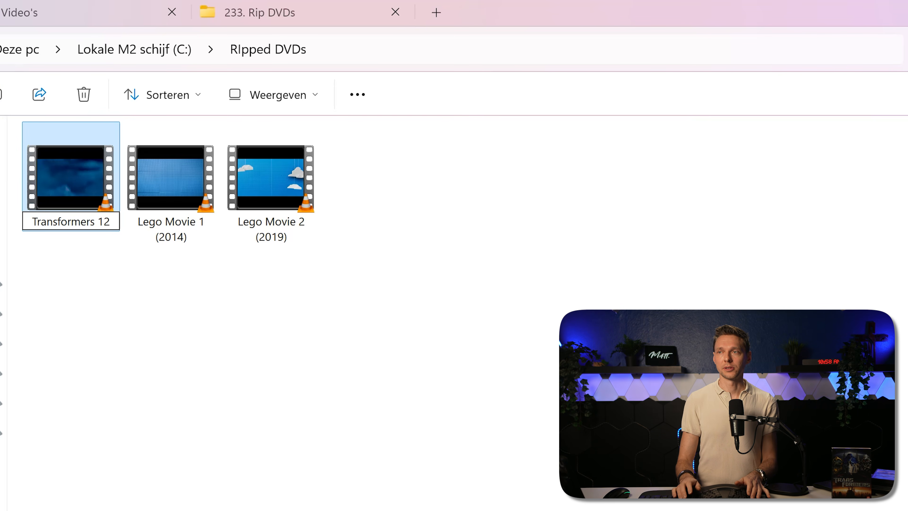
key(Left)
key(BackSpace)
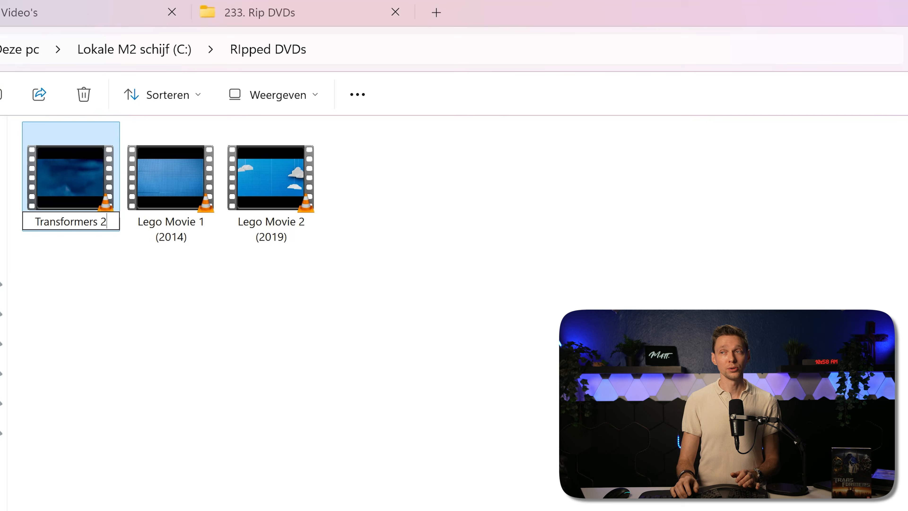
key(Return)
click(338, 252)
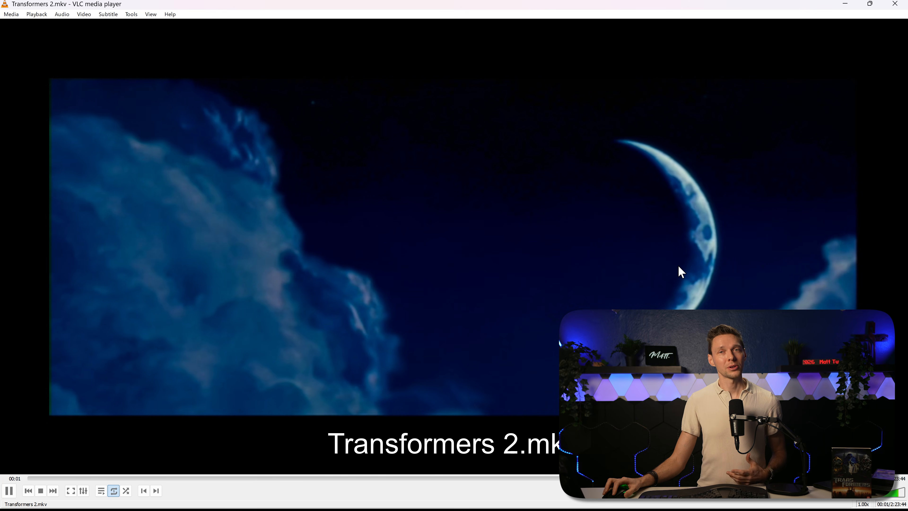
- View Transformers 2.mkv full screen in VLC media player, pause it and check its available audio and subtitle tracks
double_click(702, 252)
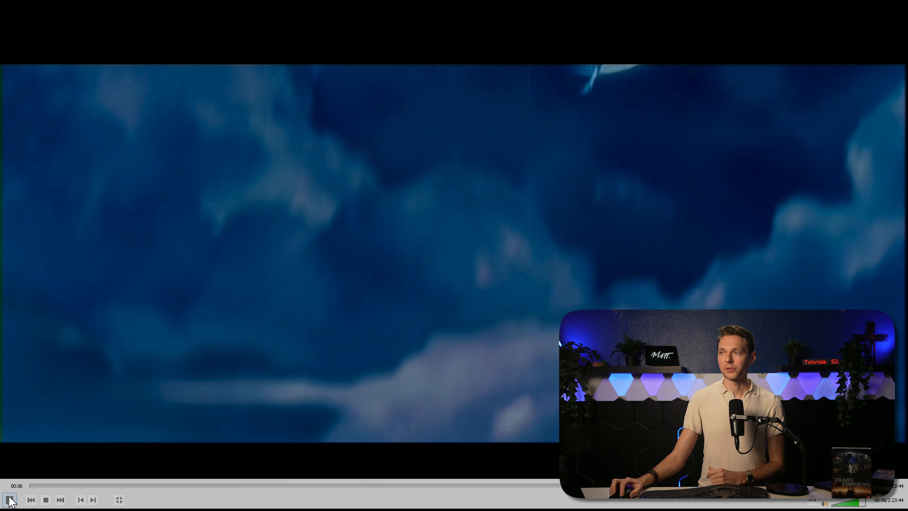
click(10, 501)
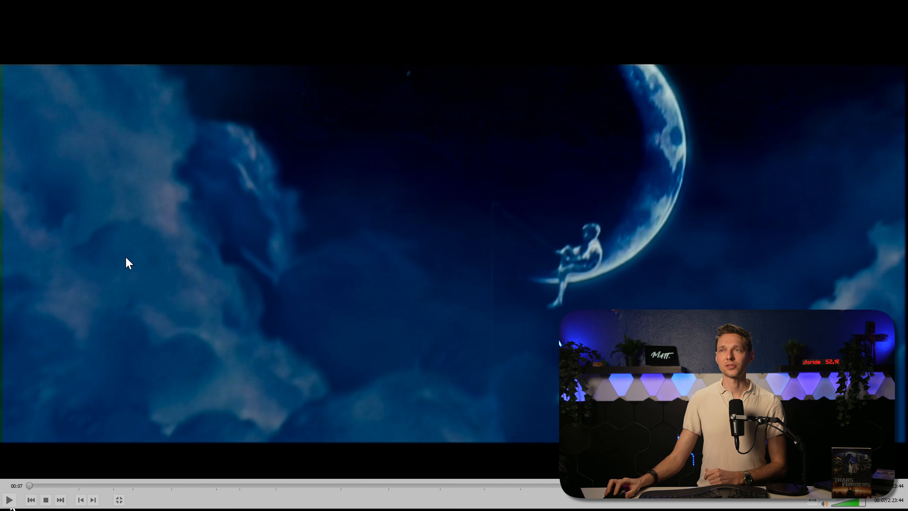
right_click(148, 132)
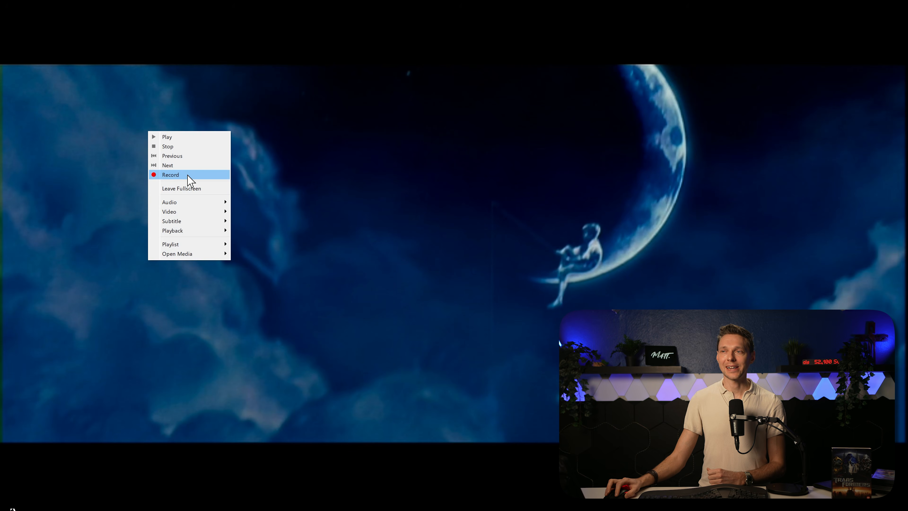
mouse_move(188, 204)
mouse_move(266, 203)
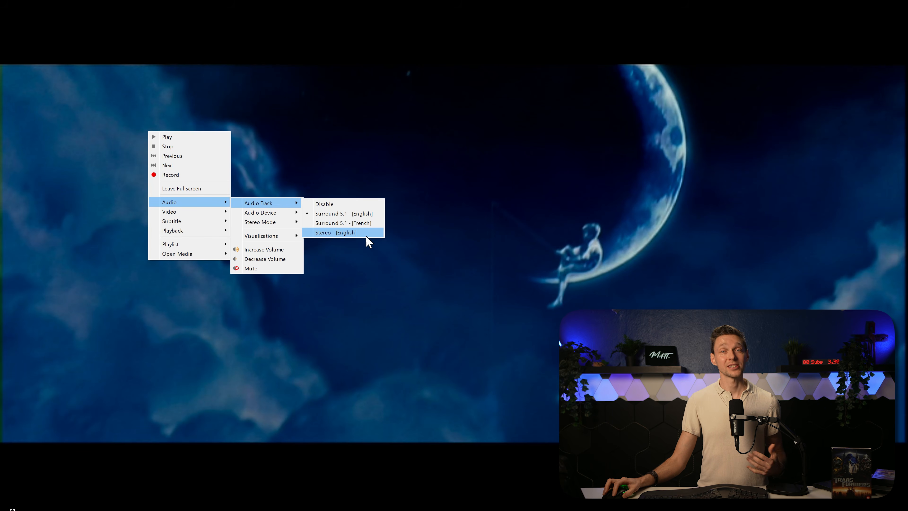
mouse_move(245, 215)
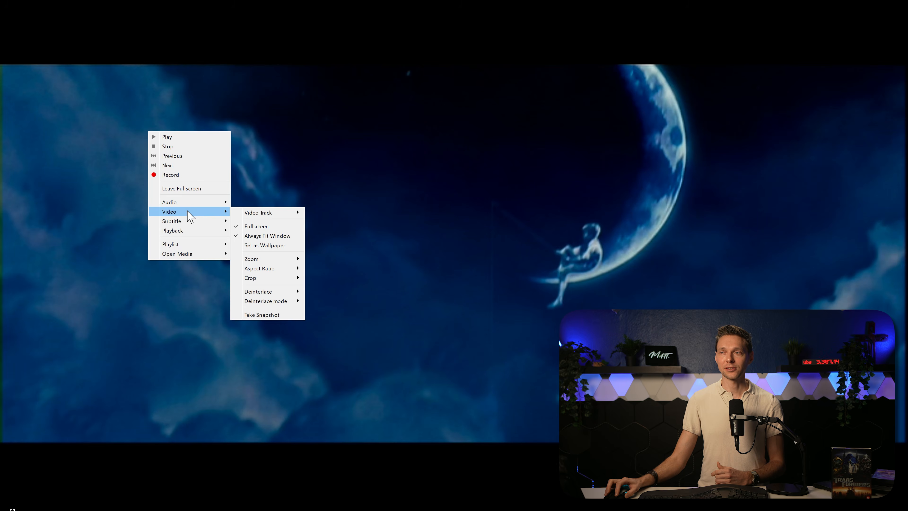
mouse_move(190, 222)
mouse_move(268, 232)
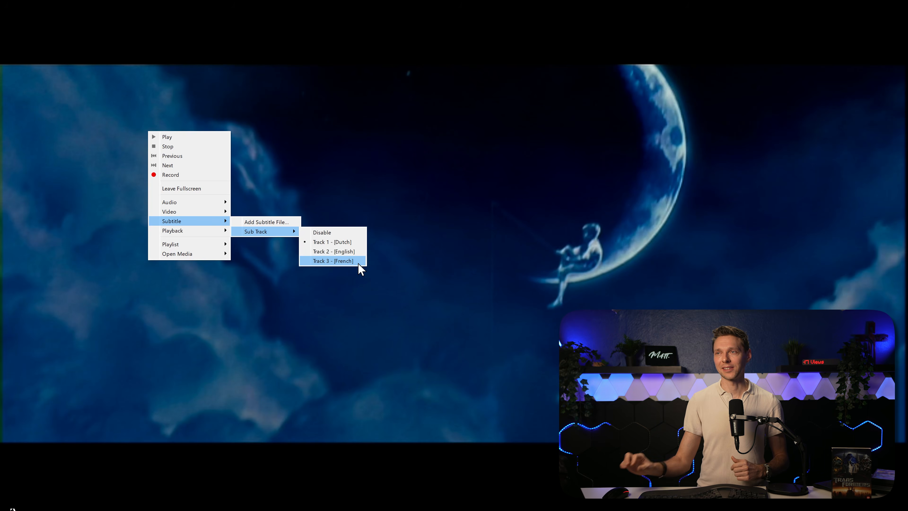
click(411, 297)
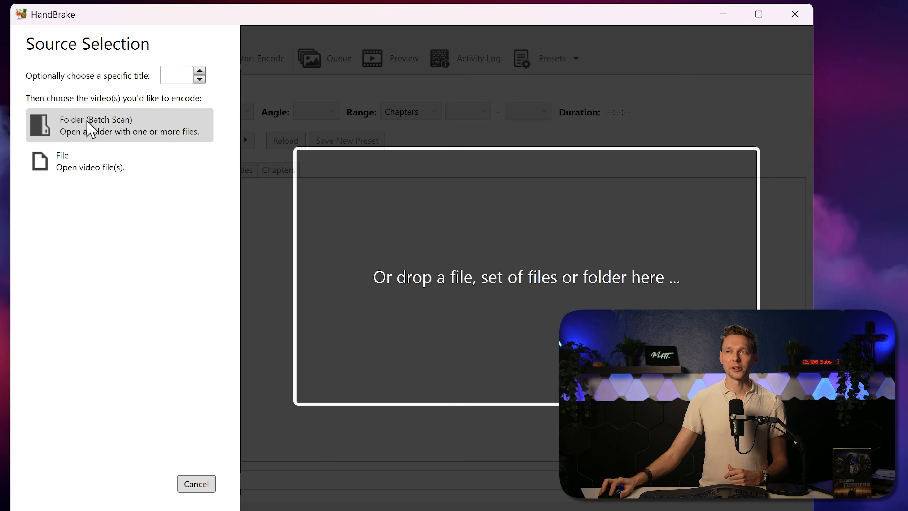
- In HandBrake, load the RIpped DVDs folder on drive C: as a batch scan source
click(108, 129)
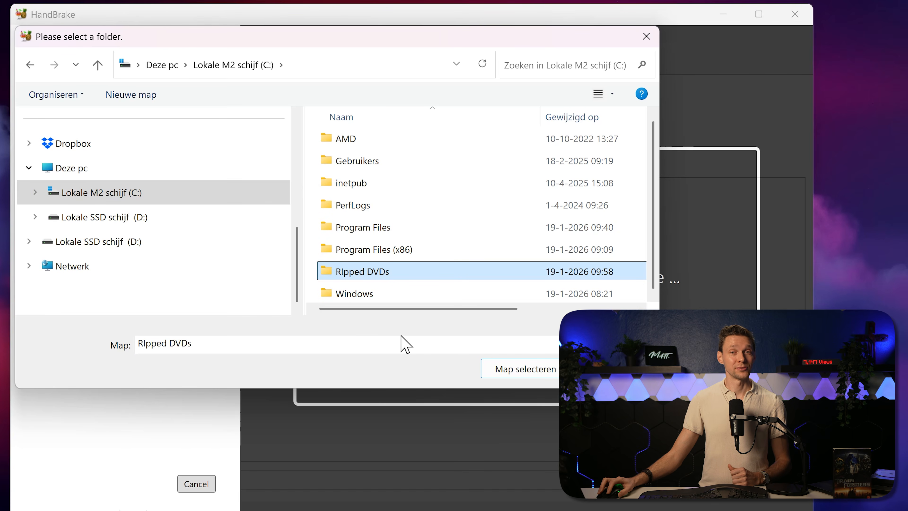
click(515, 374)
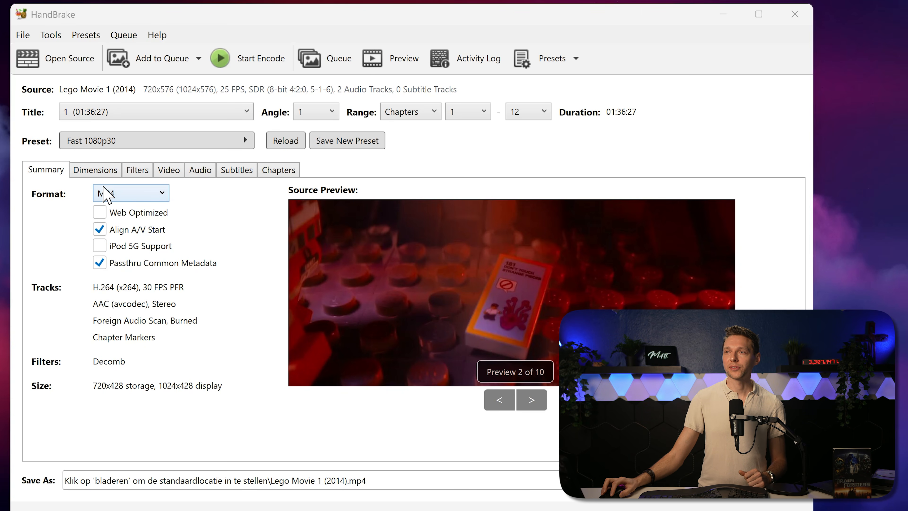
- Look through the encoding settings from Dimensions to Chapters, and set the output format of Lego Movie 1 (2014) to MKV
click(115, 175)
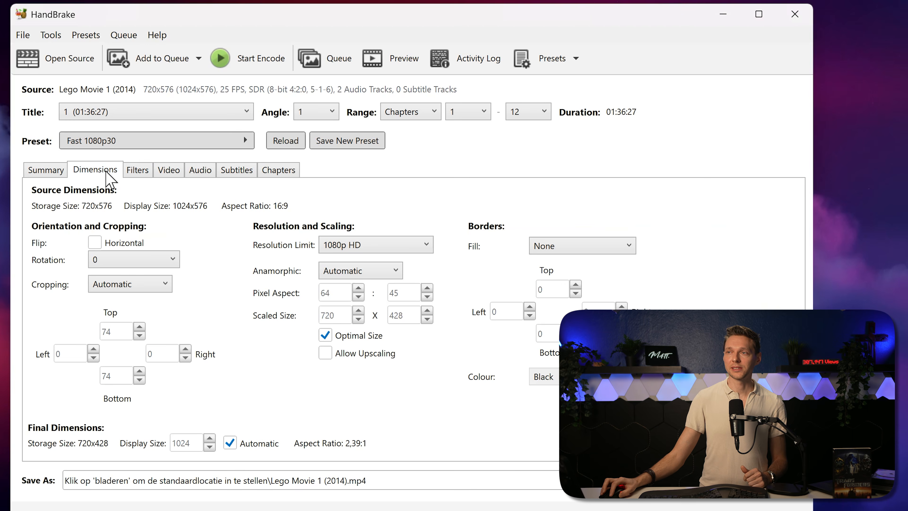
click(148, 177)
click(202, 177)
click(248, 177)
click(283, 171)
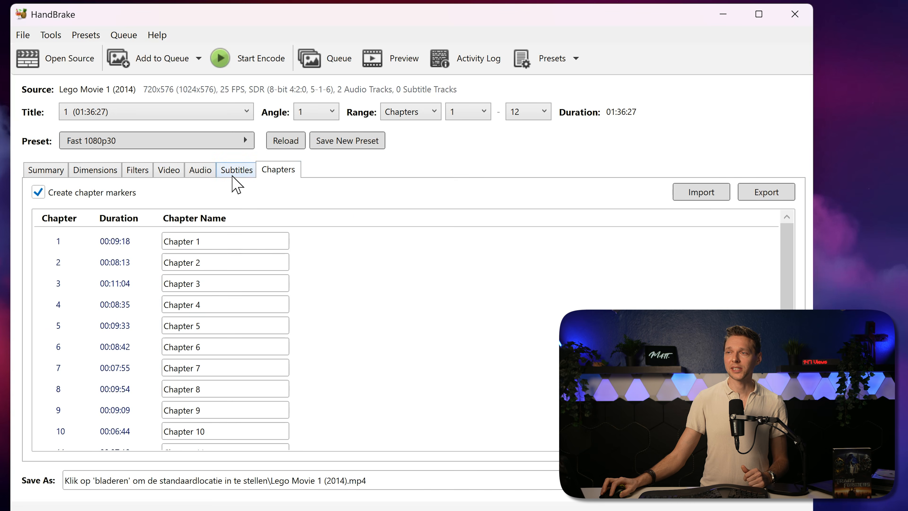
click(46, 171)
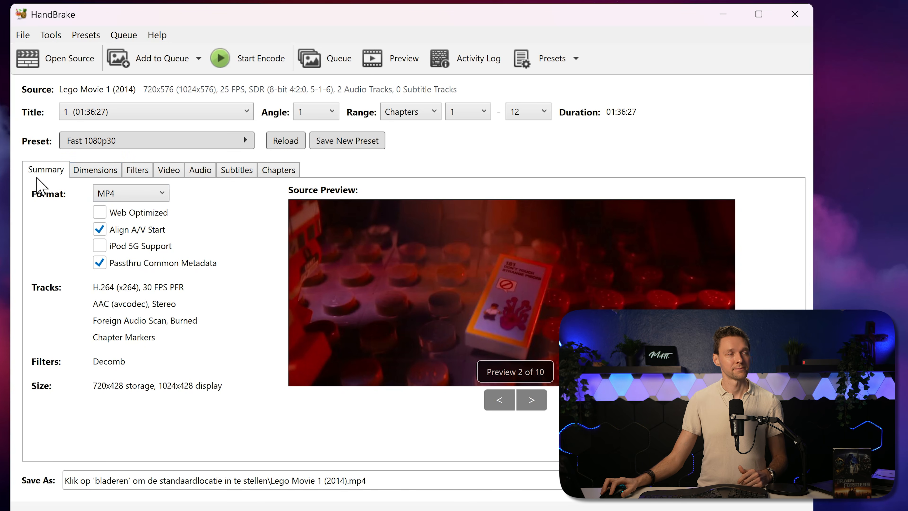
click(125, 194)
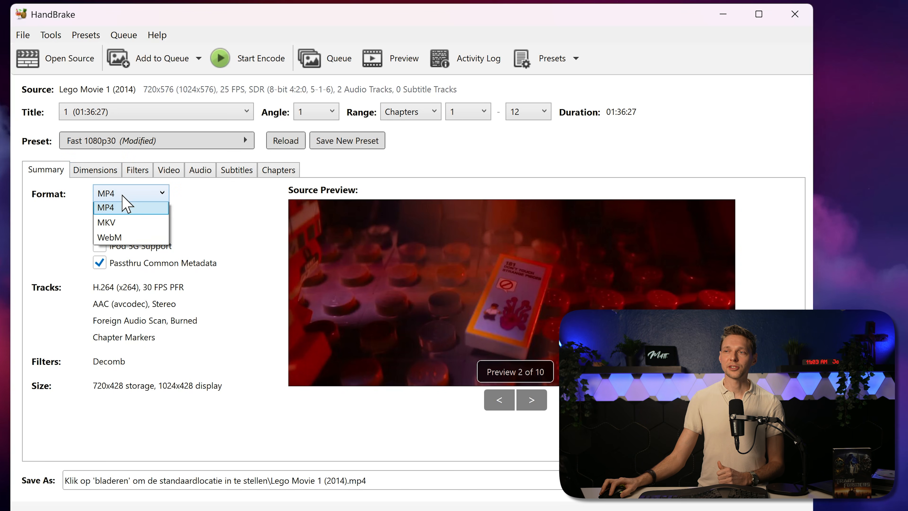
click(120, 226)
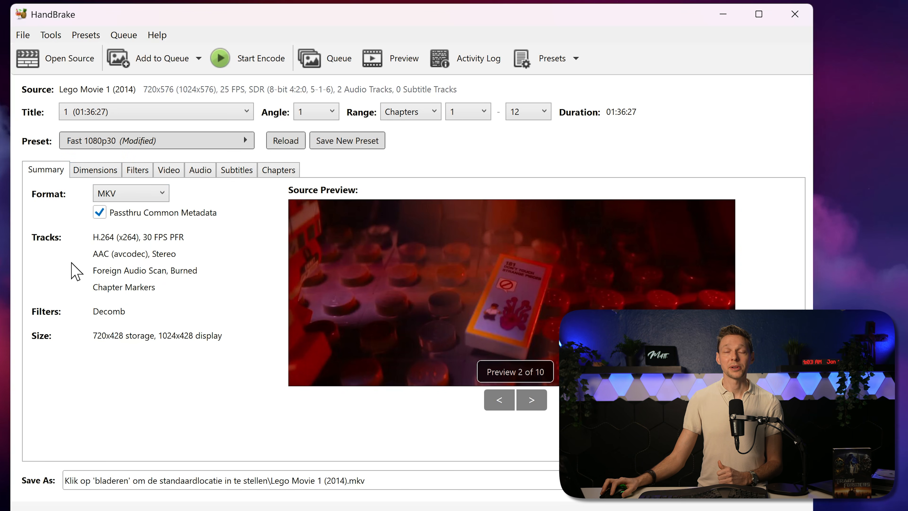
- Set the resolution limit in the dimension settings to 576p PAL SD
click(96, 172)
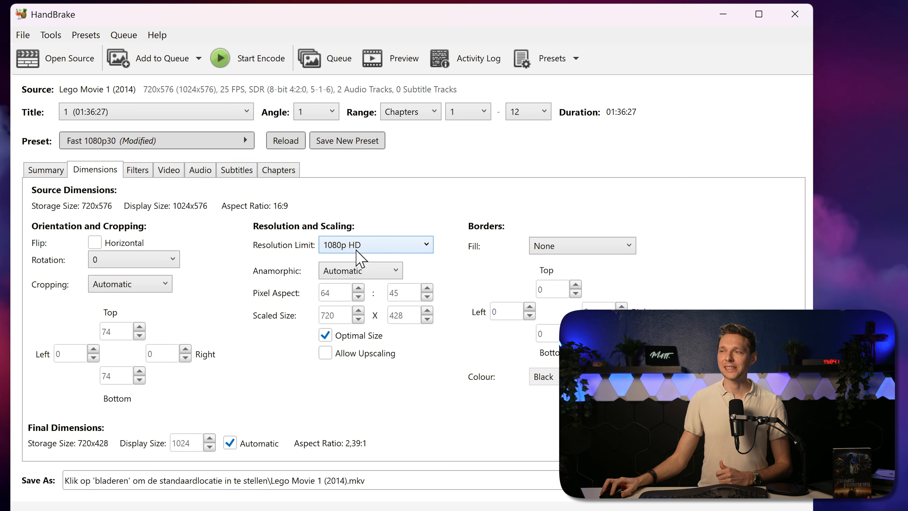
click(368, 247)
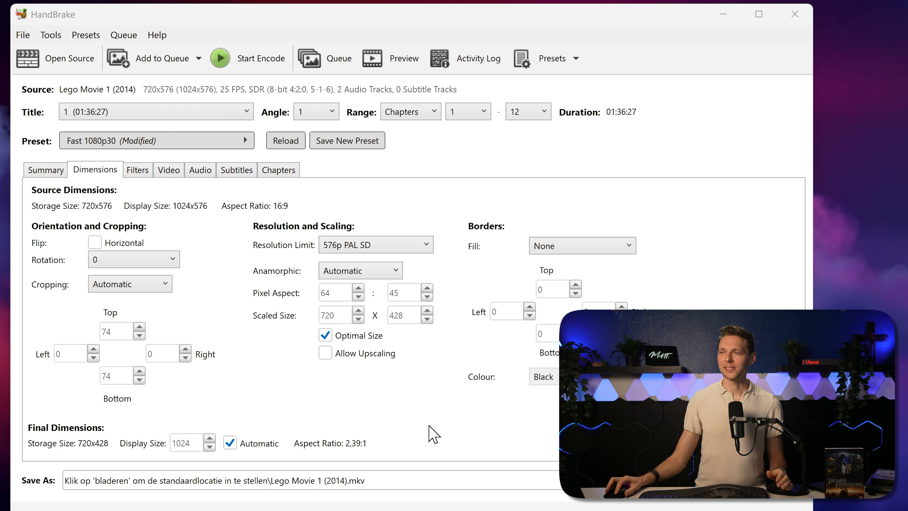
- Try upscaling the video to a 1080p HD resolution limit, and restore the 576p PAL SD limit without upscaling
click(369, 356)
click(423, 245)
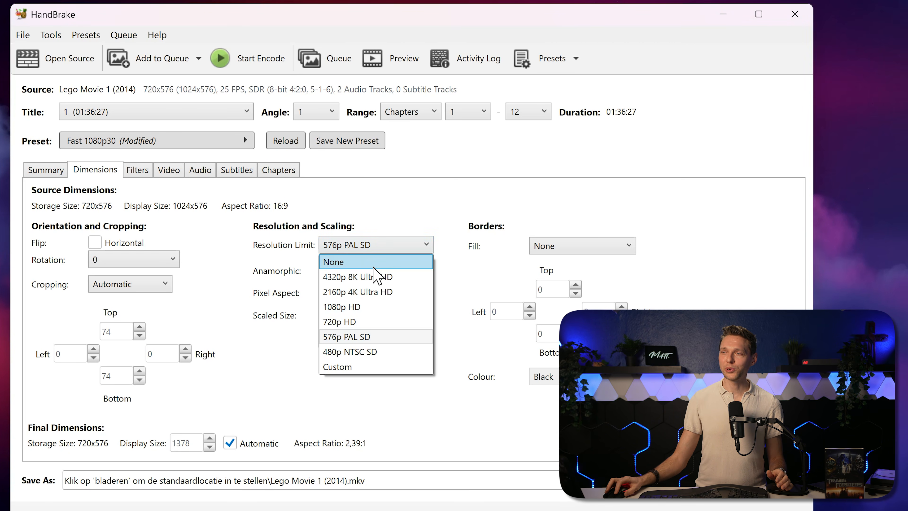
click(373, 307)
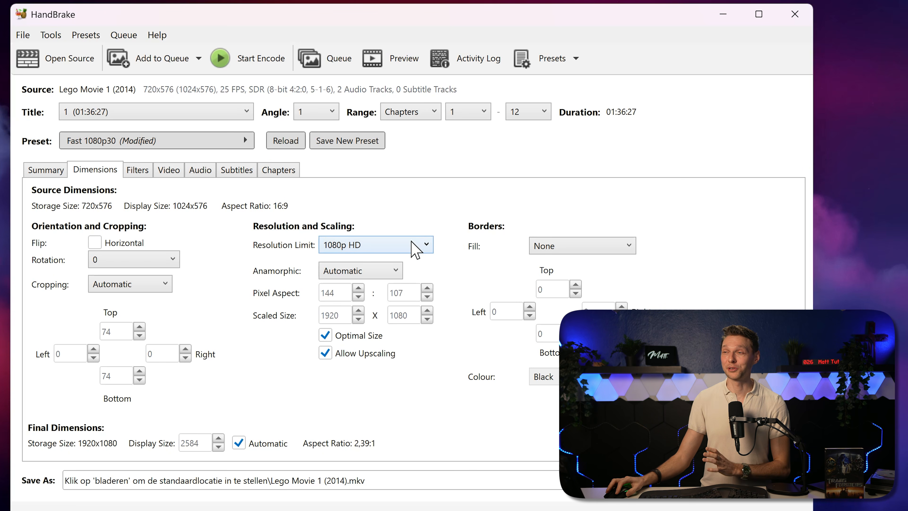
click(415, 247)
click(374, 337)
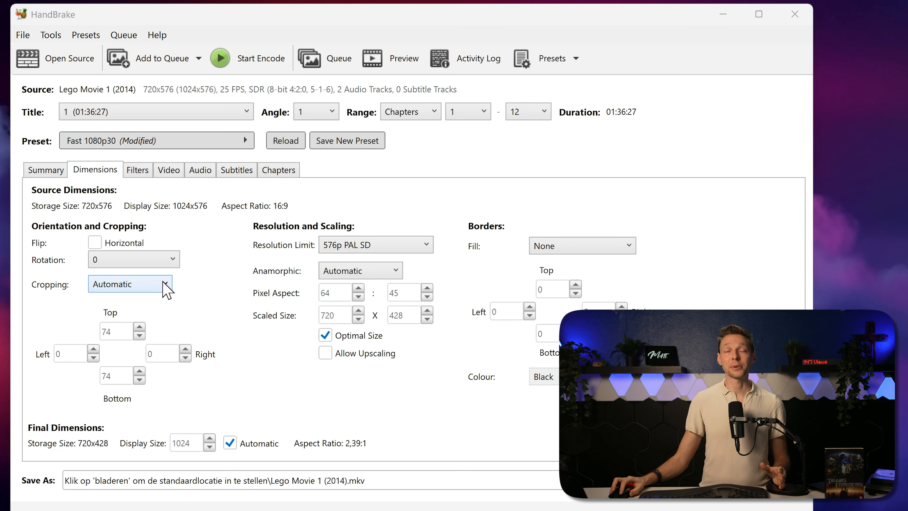
- Check the filter settings, and set the video encoder to H.265 (x265)
click(137, 171)
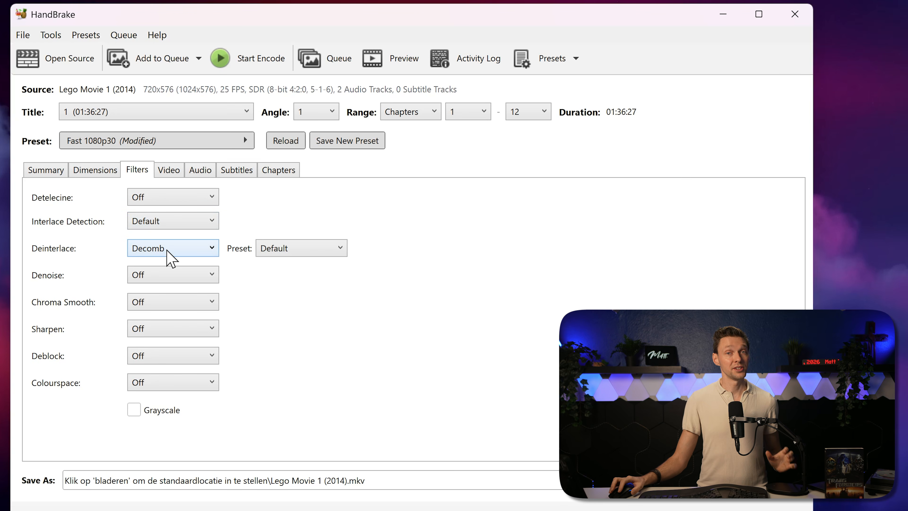
mouse_move(168, 252)
click(174, 171)
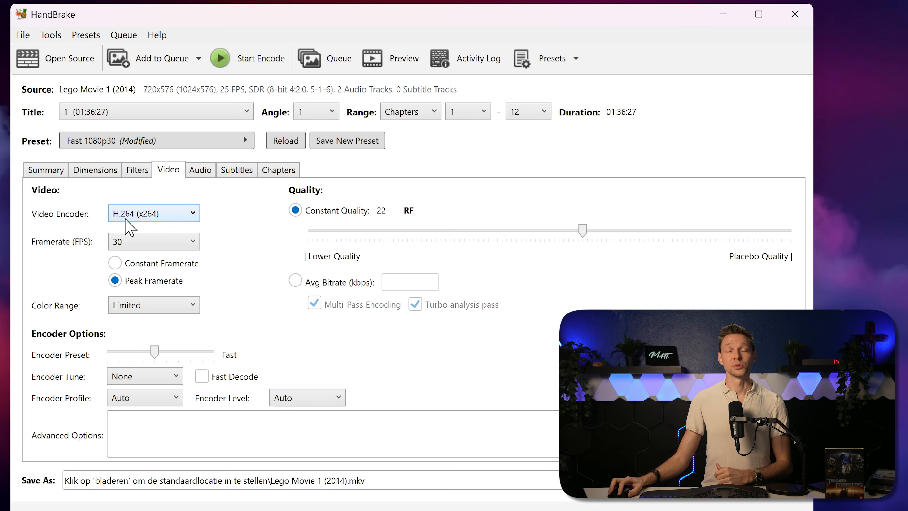
click(148, 218)
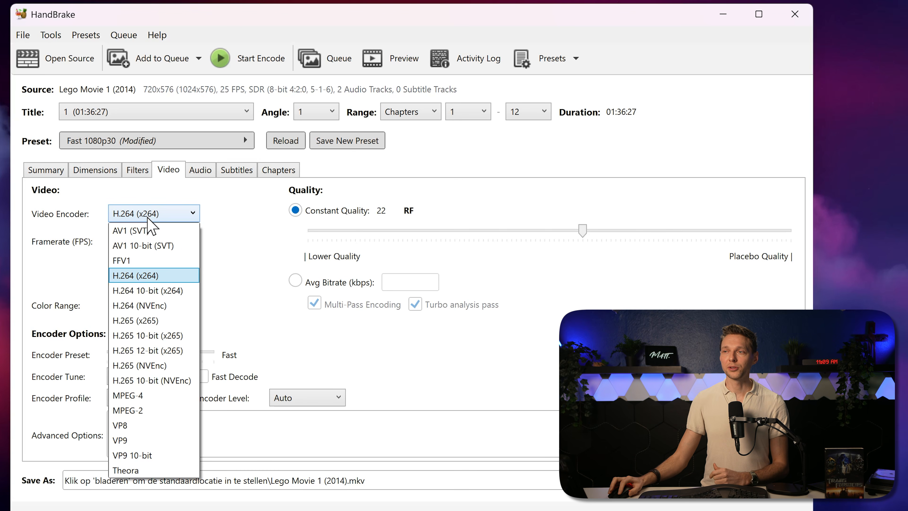
click(160, 324)
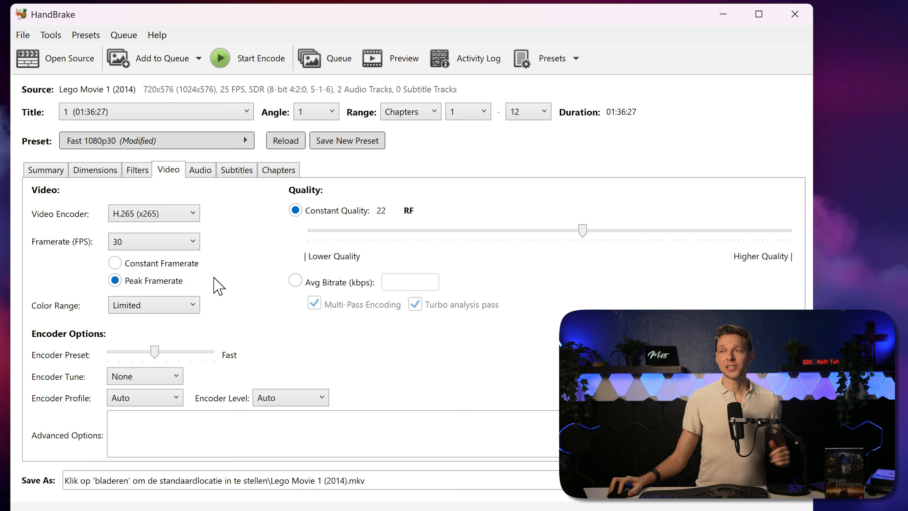
- Set the video framerate to Same as source with Constant Framerate, and the constant quality to RF 20
click(168, 243)
click(154, 257)
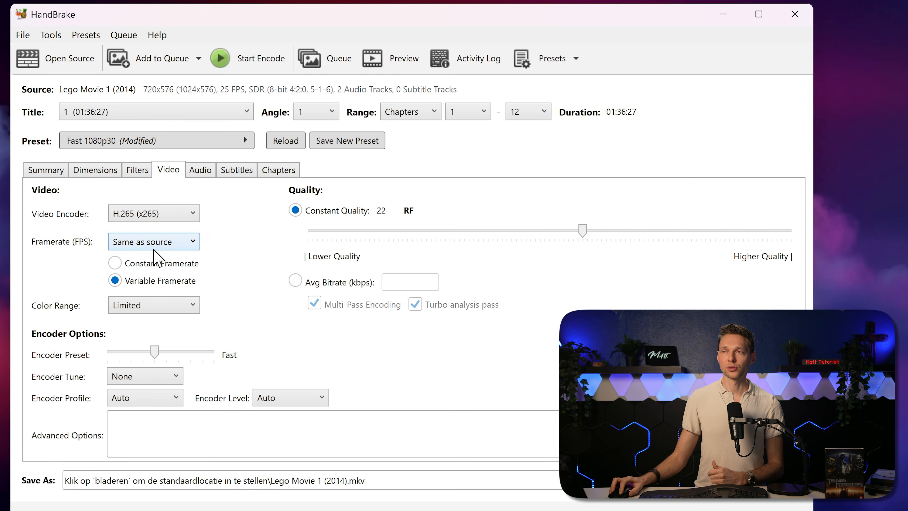
click(114, 263)
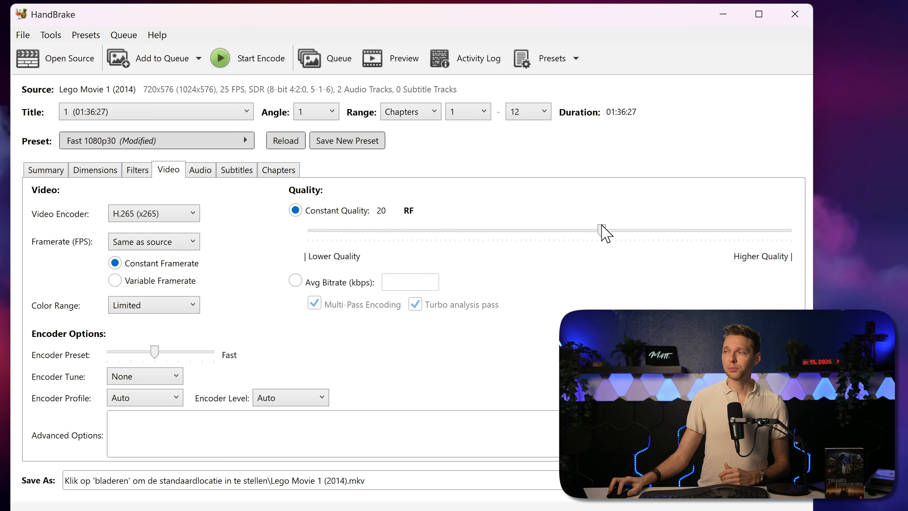
mouse_move(602, 226)
mouse_down()
mouse_move(590, 235)
mouse_move(621, 237)
mouse_move(602, 236)
mouse_up()
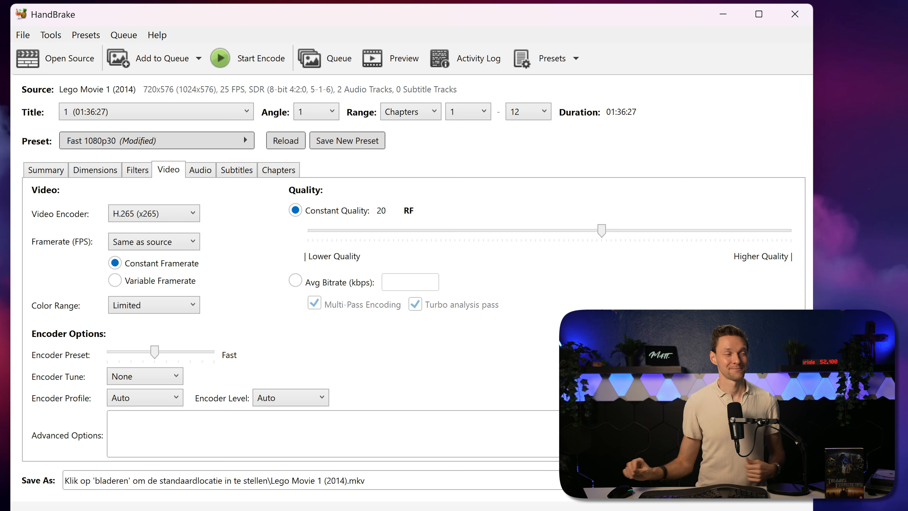
- Add all remaining audio tracks of Lego Movie 1 (2014) and set the Nederlands and English tracks to the AC3 Passthru codec
click(200, 171)
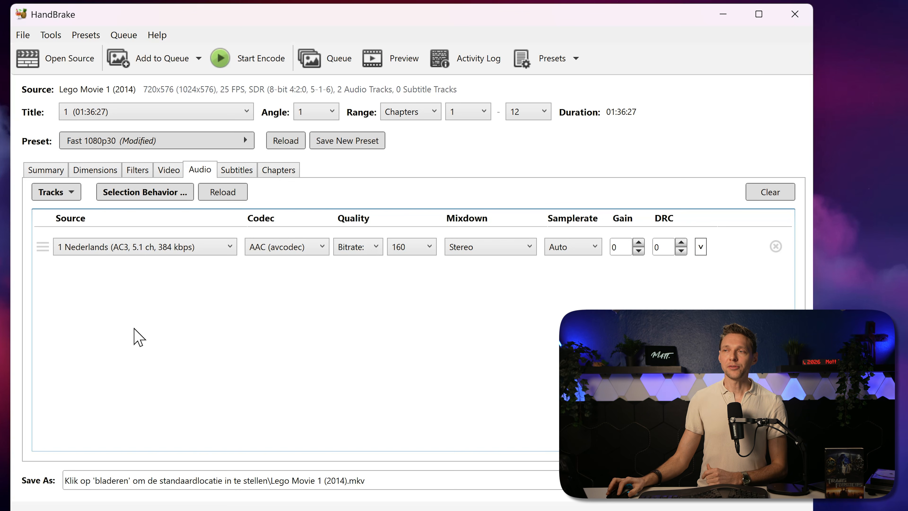
click(68, 195)
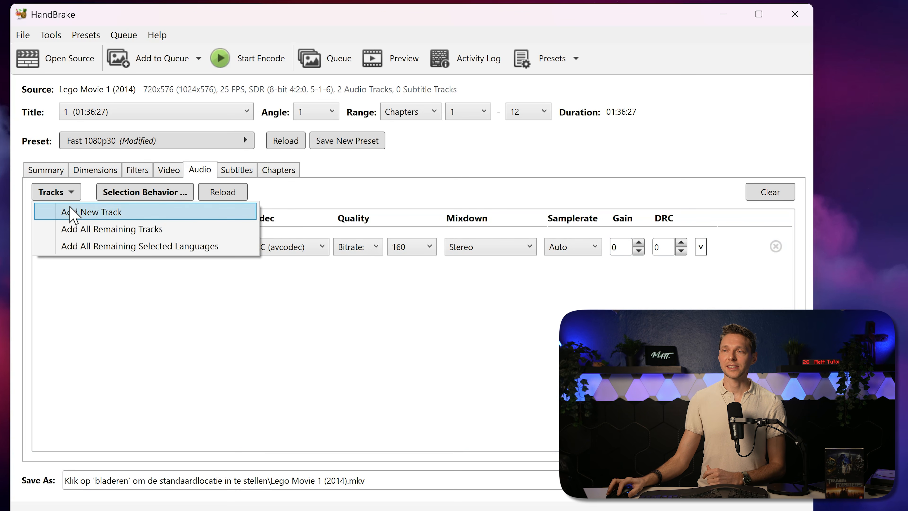
click(89, 231)
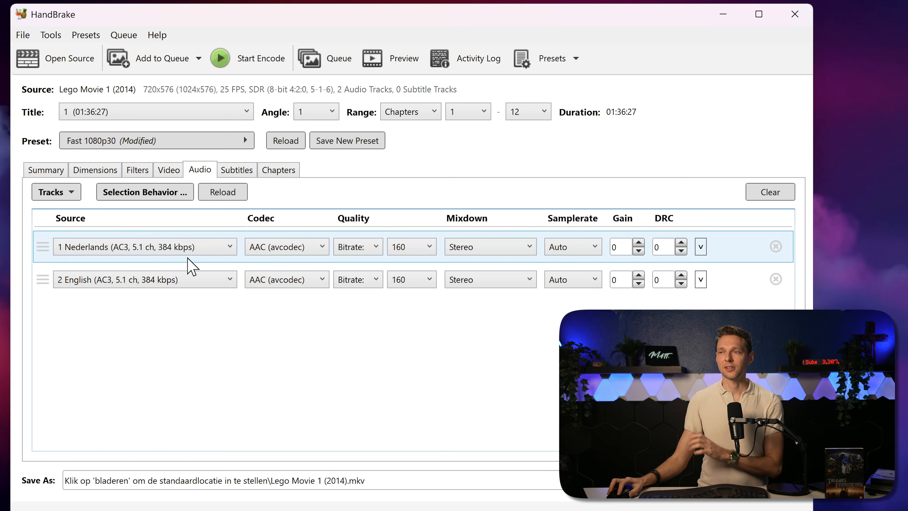
click(289, 253)
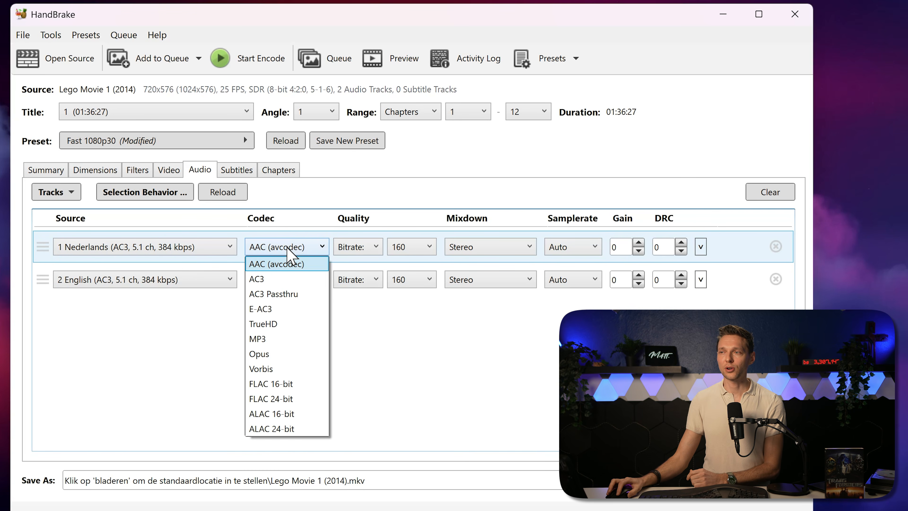
click(291, 294)
click(298, 282)
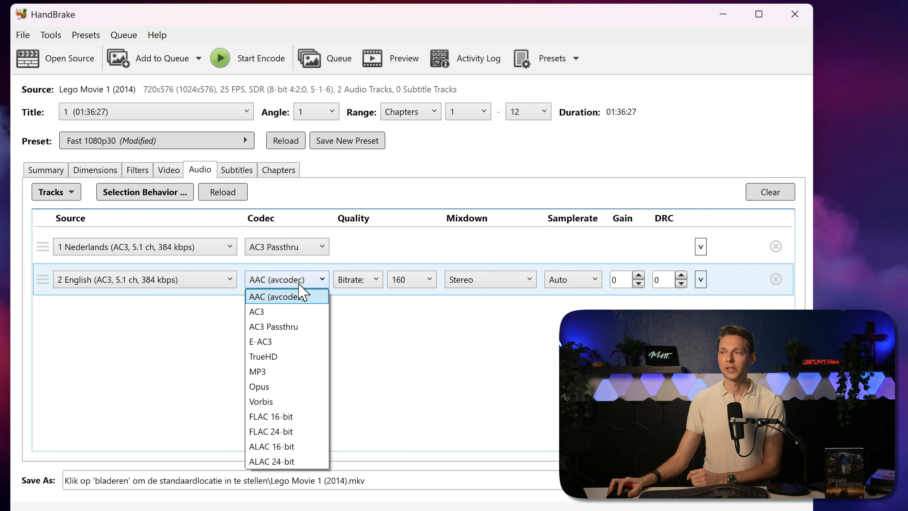
click(291, 324)
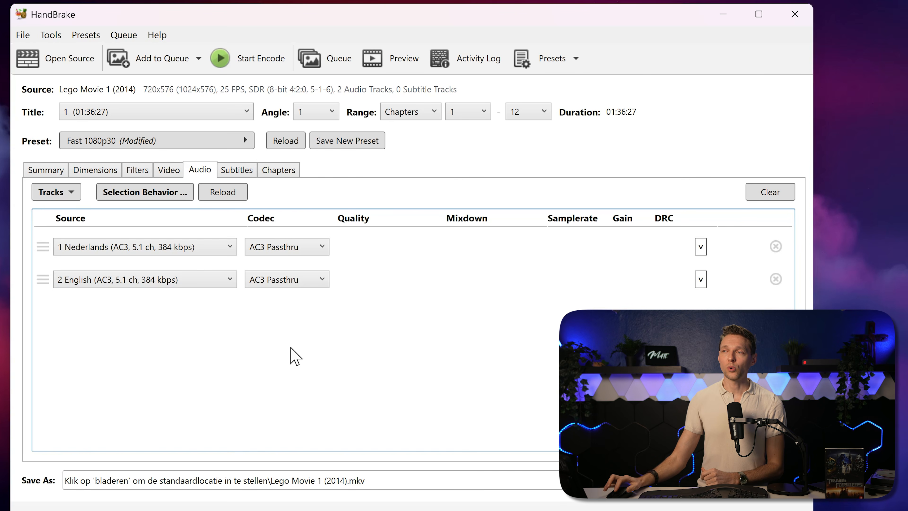
- Try the AAC (avcodec) codec on the Nederlands audio track, and restore AC3 Passthru
click(308, 249)
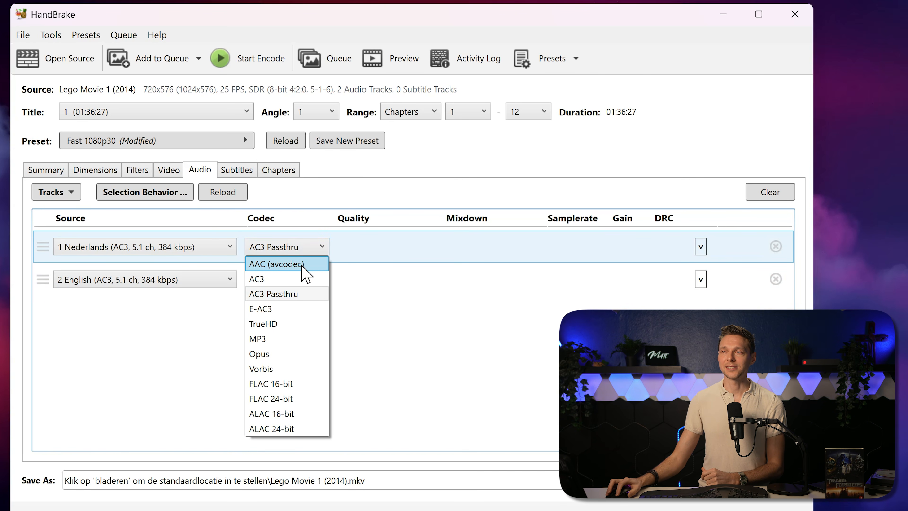
click(301, 264)
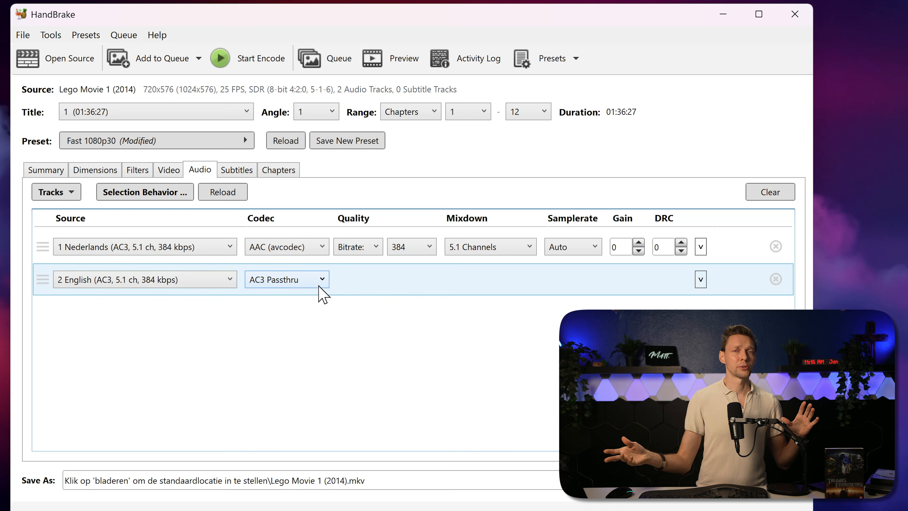
click(286, 248)
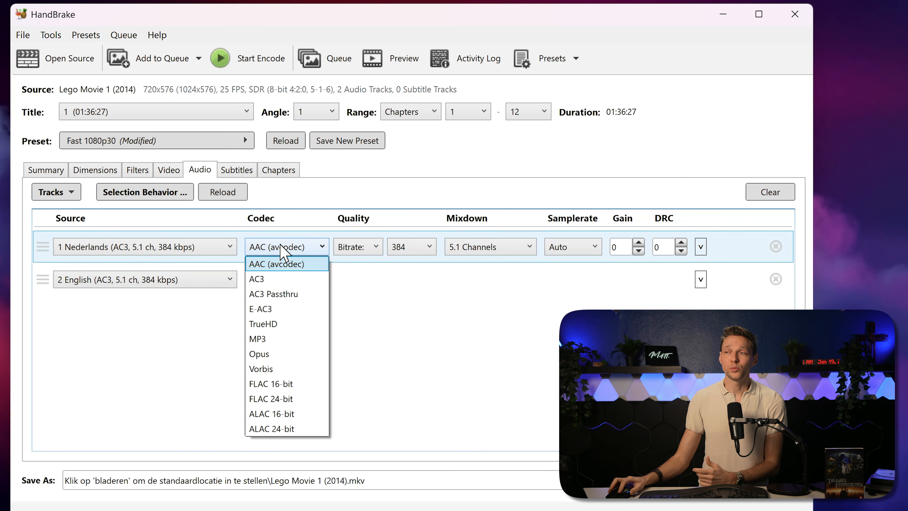
click(284, 294)
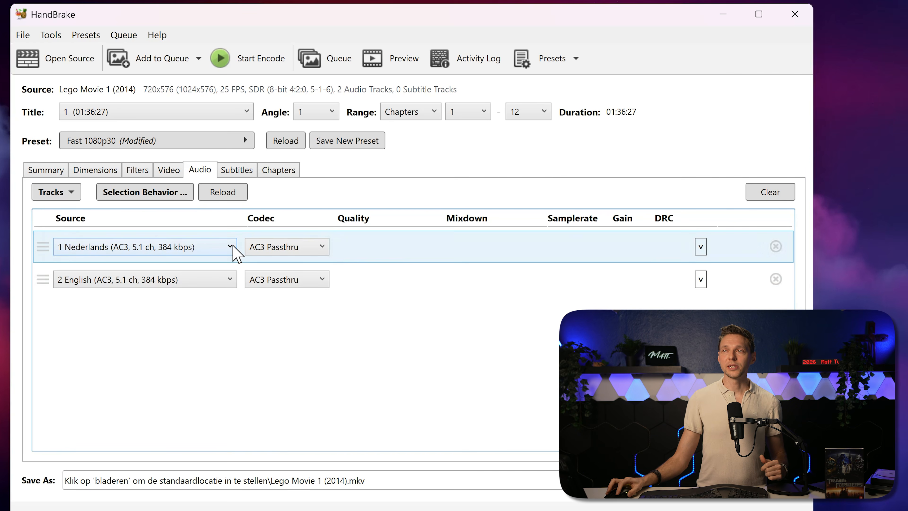
- For Lego Movie 2 (2019), add all remaining audio tracks and set both Nederlands tracks to AC3 Passthru
click(178, 113)
click(182, 150)
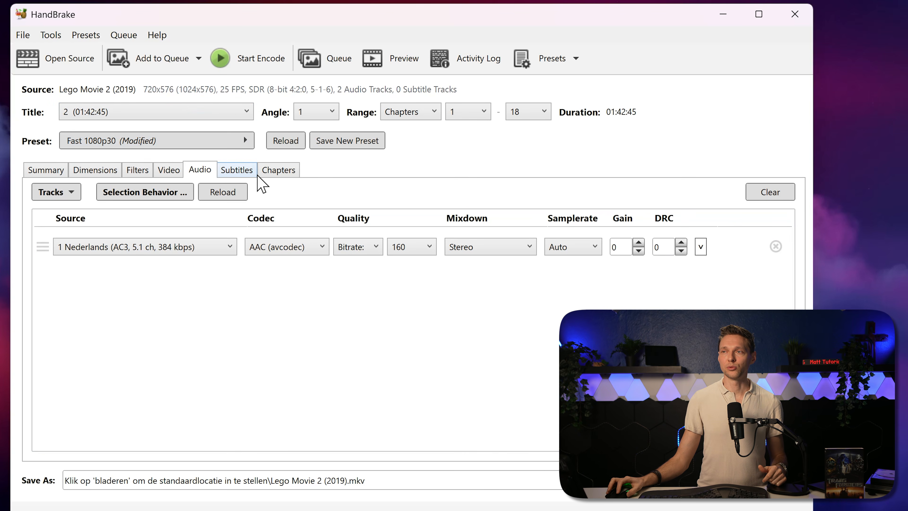
click(67, 195)
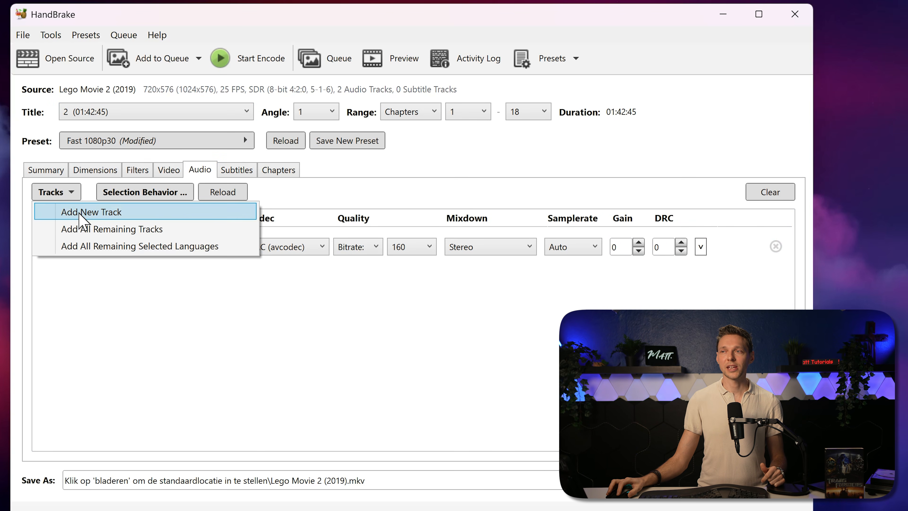
click(68, 230)
click(286, 253)
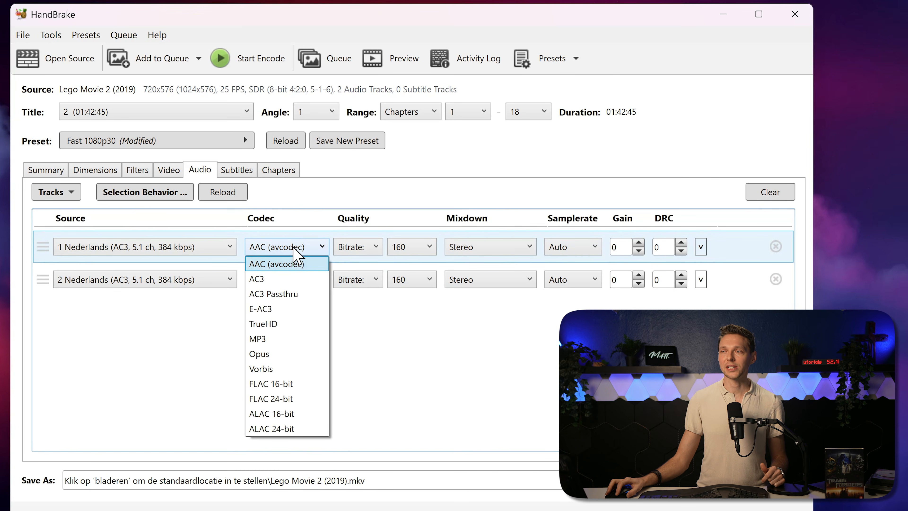
click(279, 292)
click(286, 279)
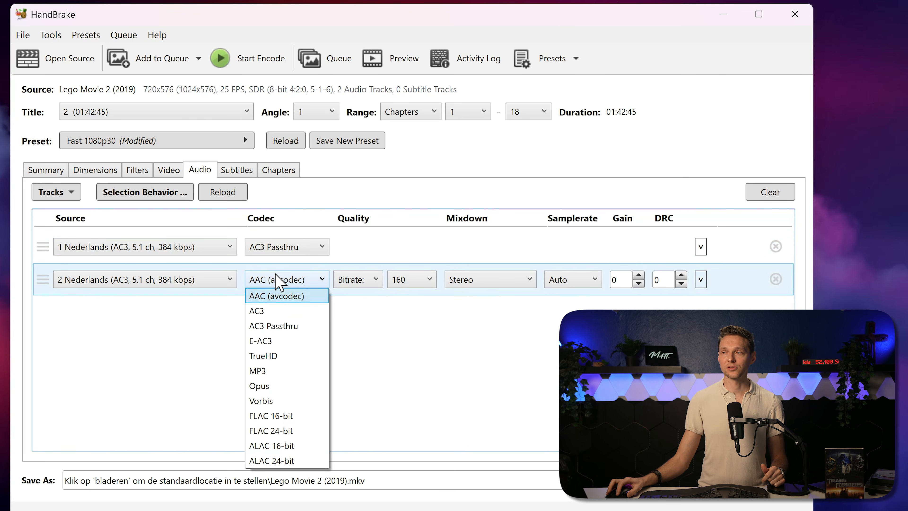
click(286, 327)
- Select the Transformers 2 title and add all its remaining audio tracks
click(100, 111)
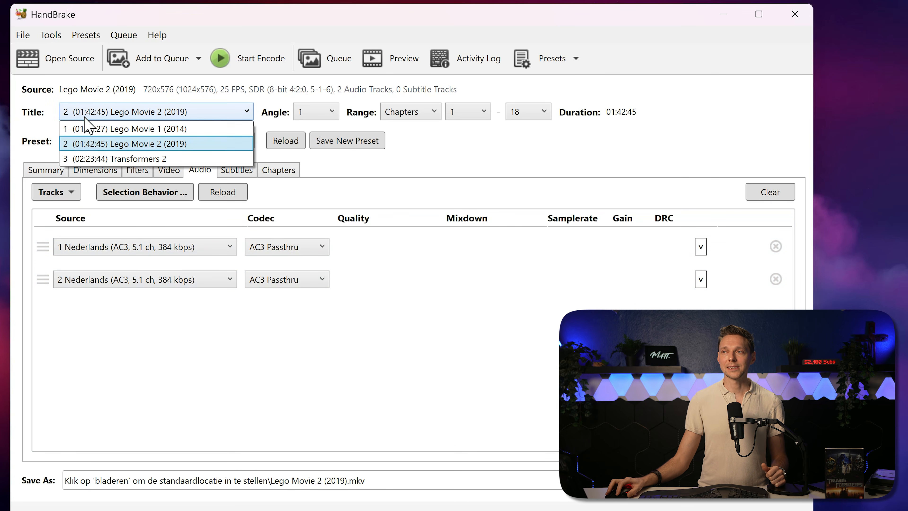
click(104, 157)
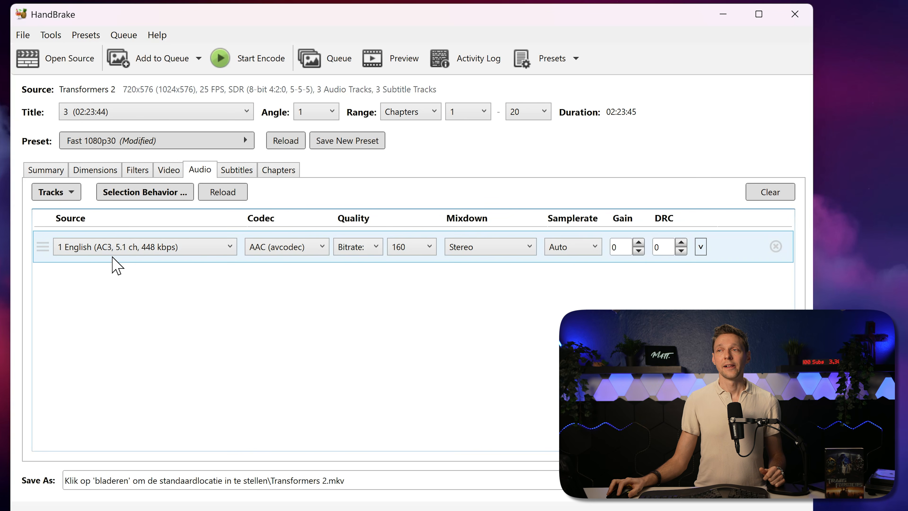
click(64, 193)
click(85, 228)
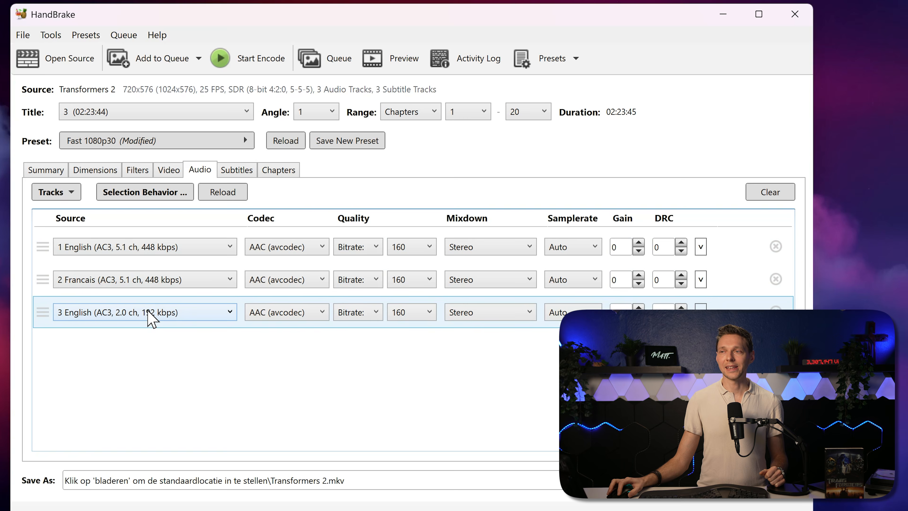
- Set the codec of all three Transformers 2 audio tracks to AC3 Passthru
click(284, 253)
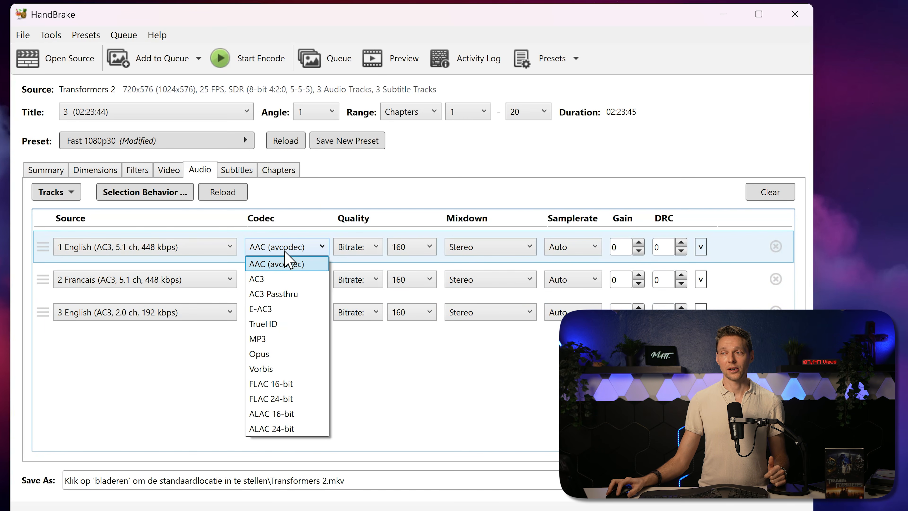
click(295, 291)
click(295, 285)
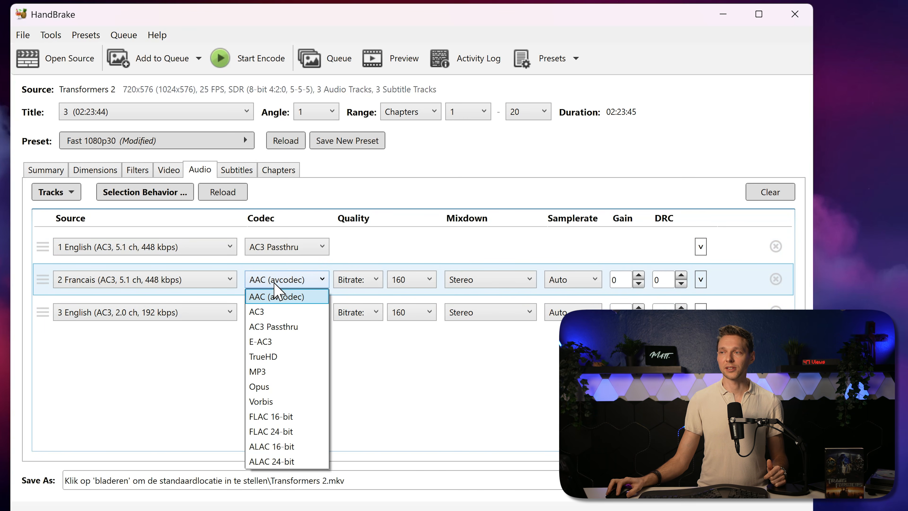
click(297, 325)
click(287, 317)
click(287, 374)
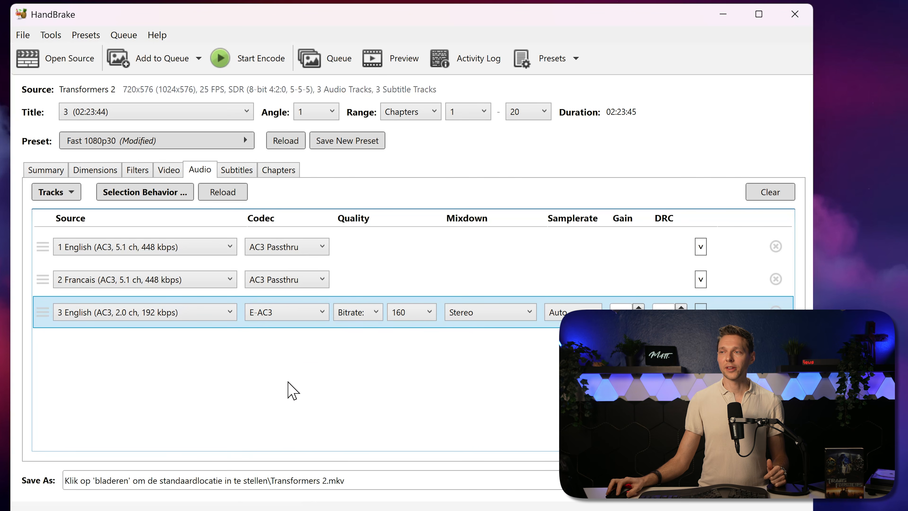
click(284, 320)
click(292, 360)
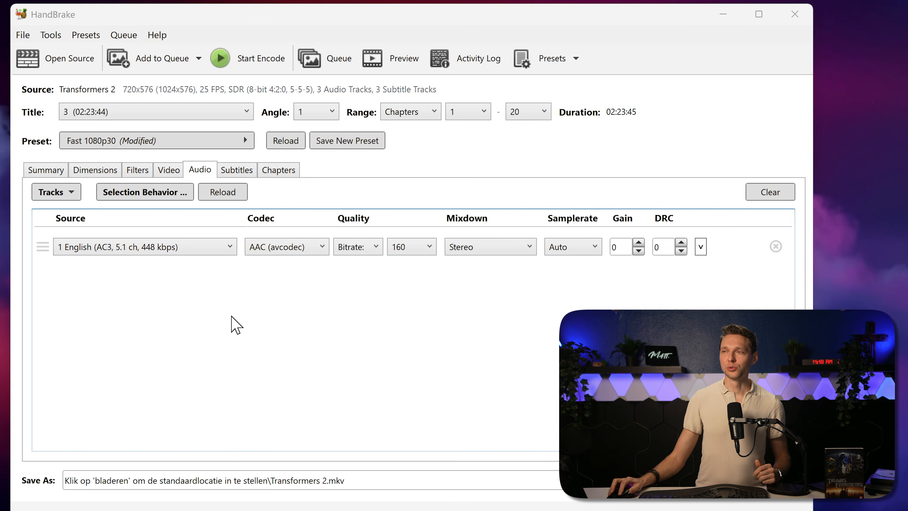
- Add all remaining subtitle tracks of Transformers 2, and turn off Forced Only and Burn In for the Foreign Audio Scan track
click(237, 171)
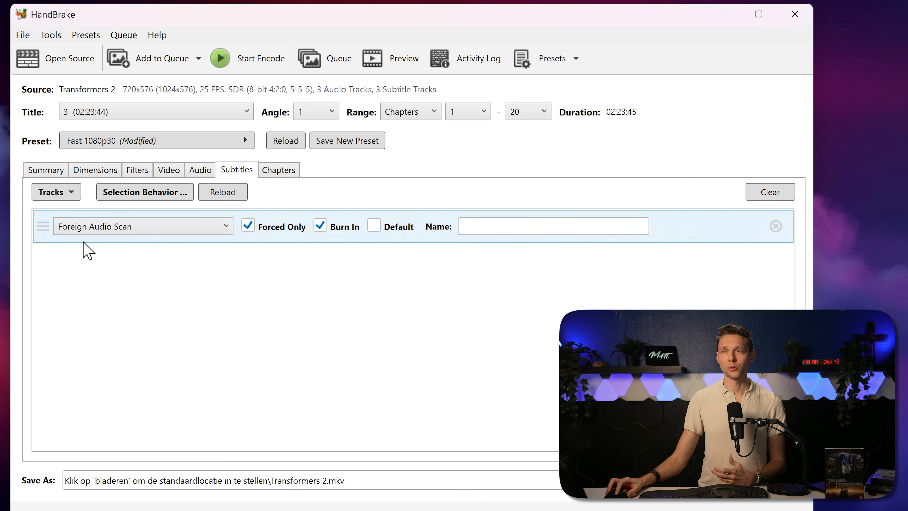
click(65, 194)
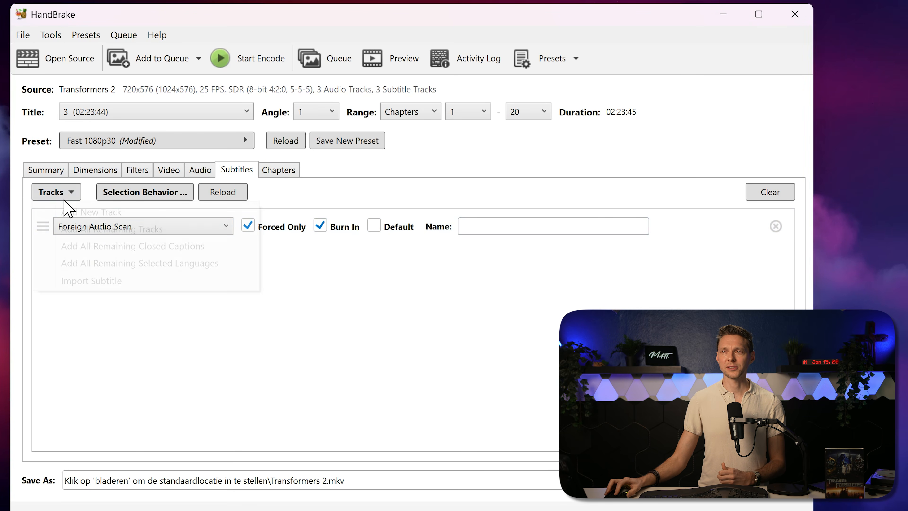
click(118, 230)
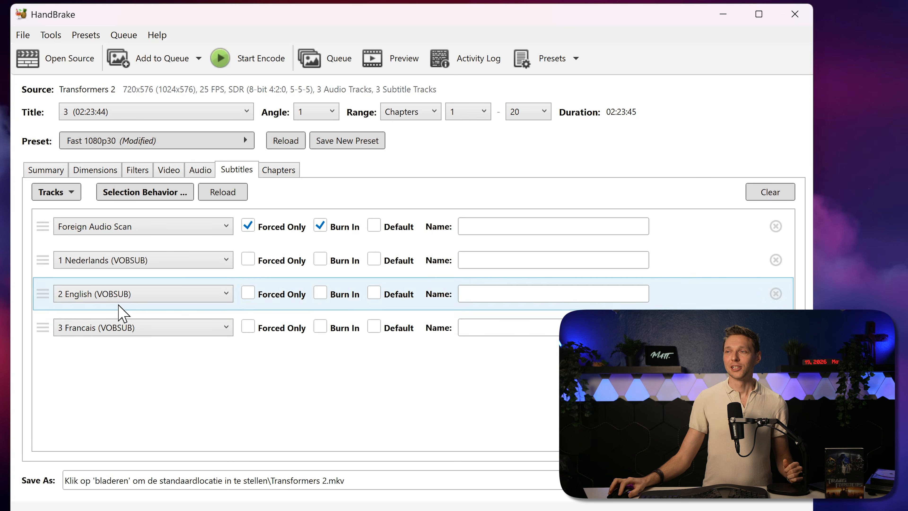
click(250, 226)
click(317, 228)
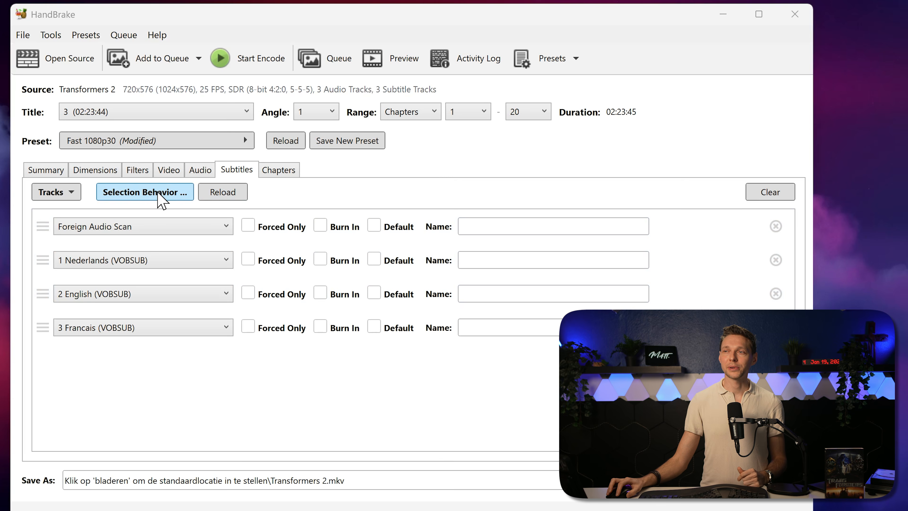
- In the automatic subtitle selection defaults, add English to the selected languages
click(147, 195)
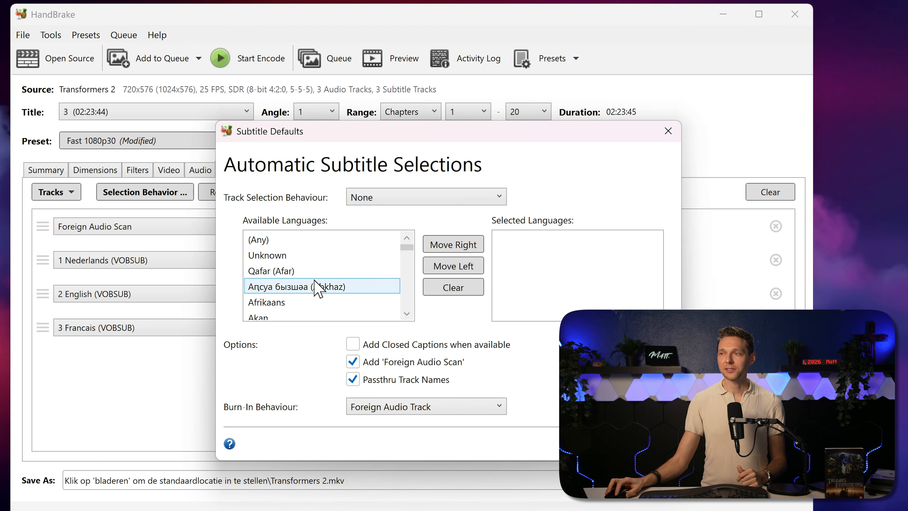
click(297, 271)
scroll(298, 293, down, 13)
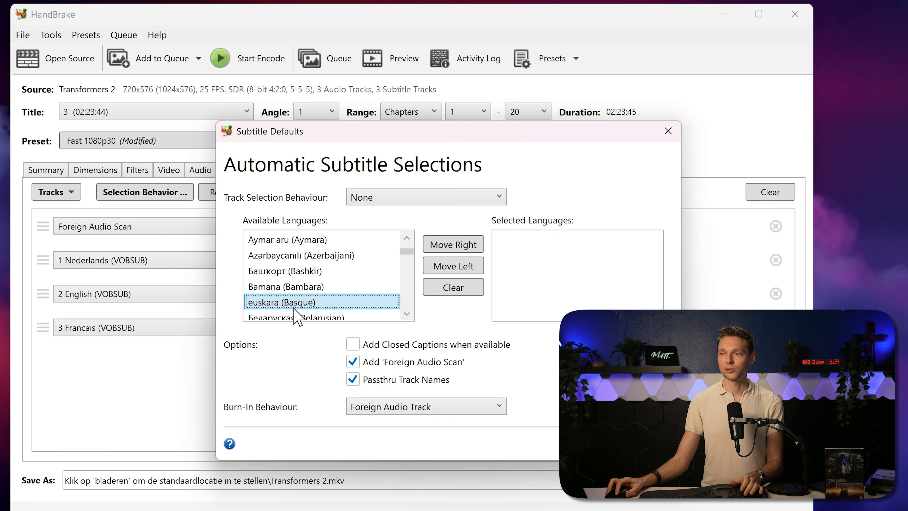
click(302, 302)
scroll(310, 318, down, 3)
scroll(310, 318, up, 3)
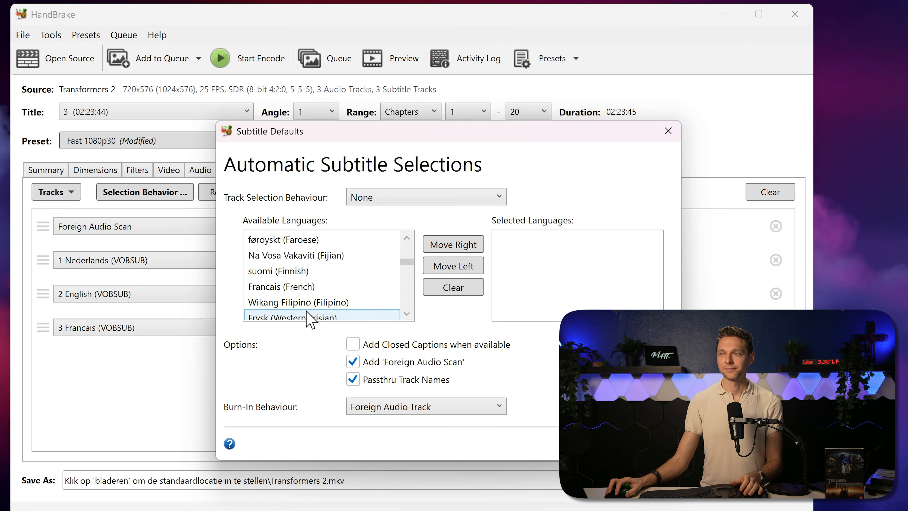
click(286, 255)
click(453, 245)
- Add Nederlands (Dutch) and Francais (French) to the selected subtitle languages
scroll(323, 279, up, 3)
click(321, 270)
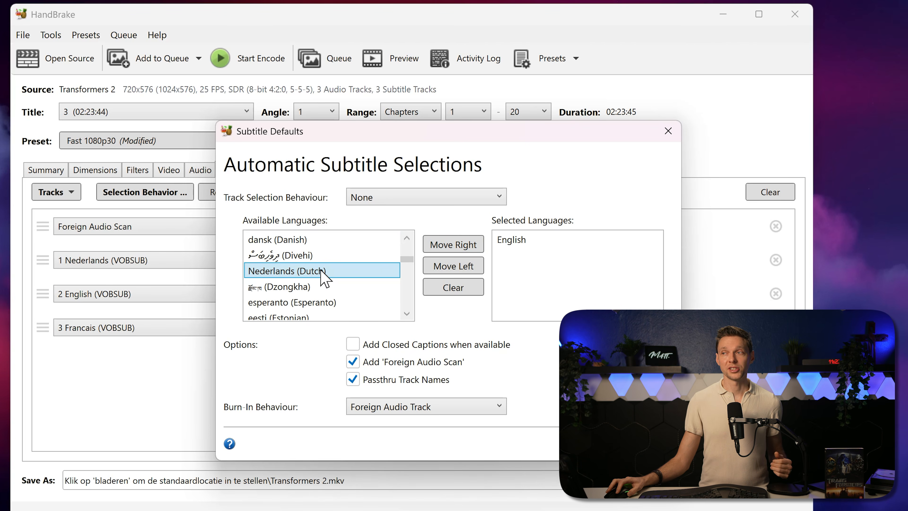
click(452, 246)
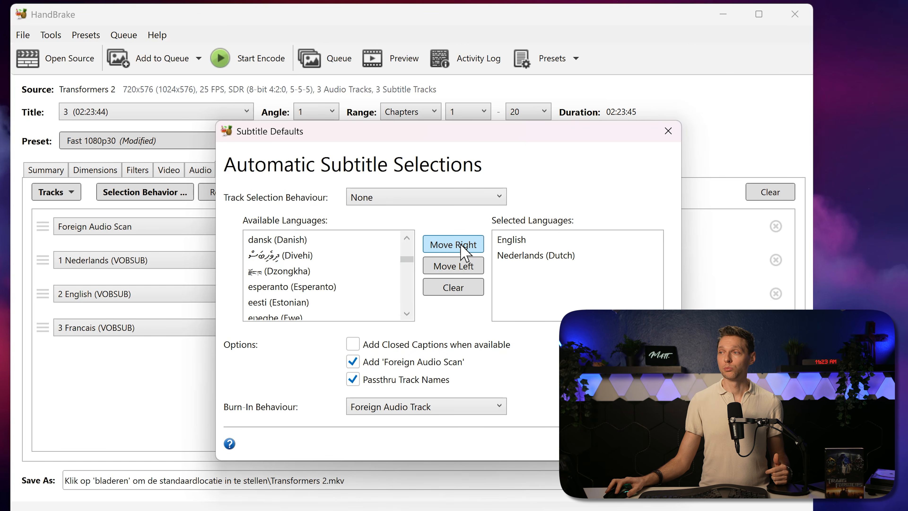
click(292, 290)
key(f)
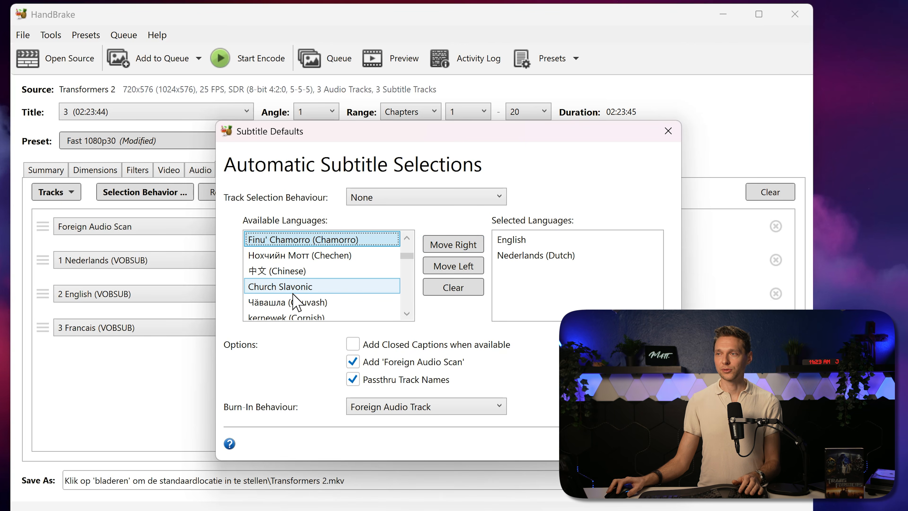
scroll(324, 259, down, 1)
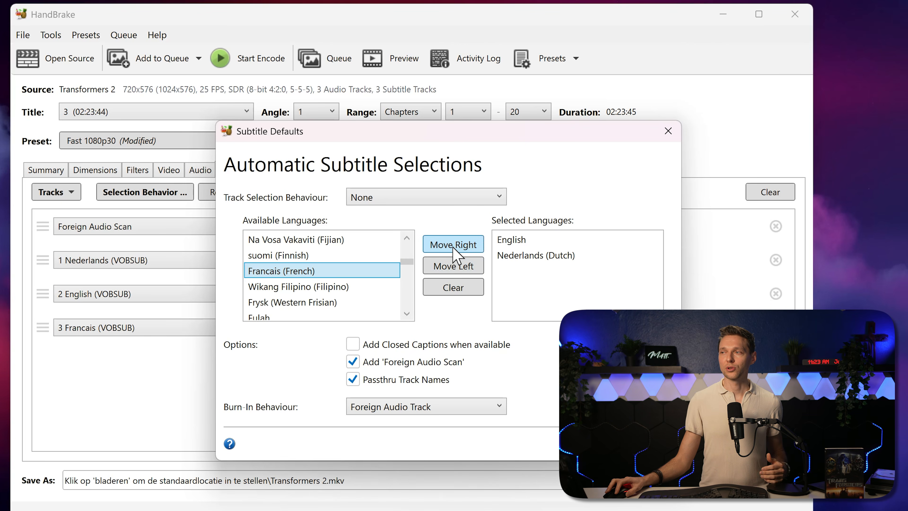
click(453, 248)
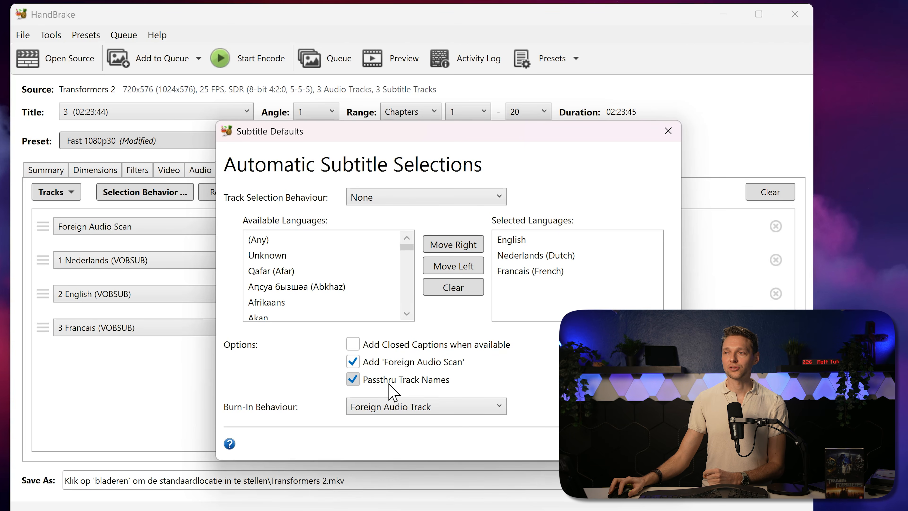
- Set the subtitle defaults' Burn-In Behaviour to None and save the defaults
click(425, 410)
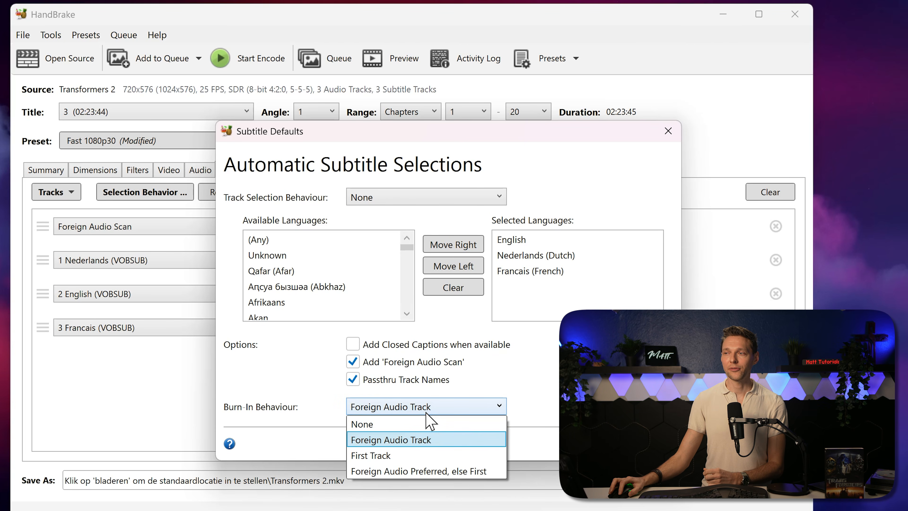
click(422, 424)
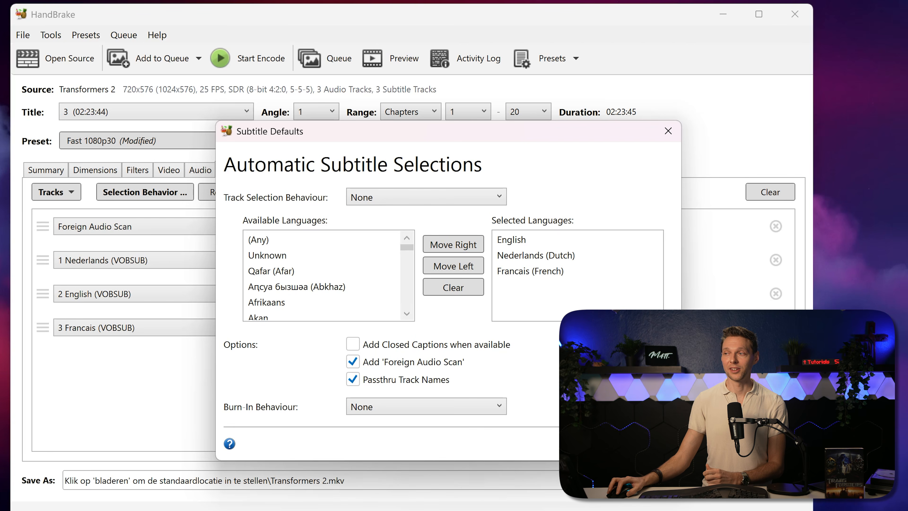
click(616, 444)
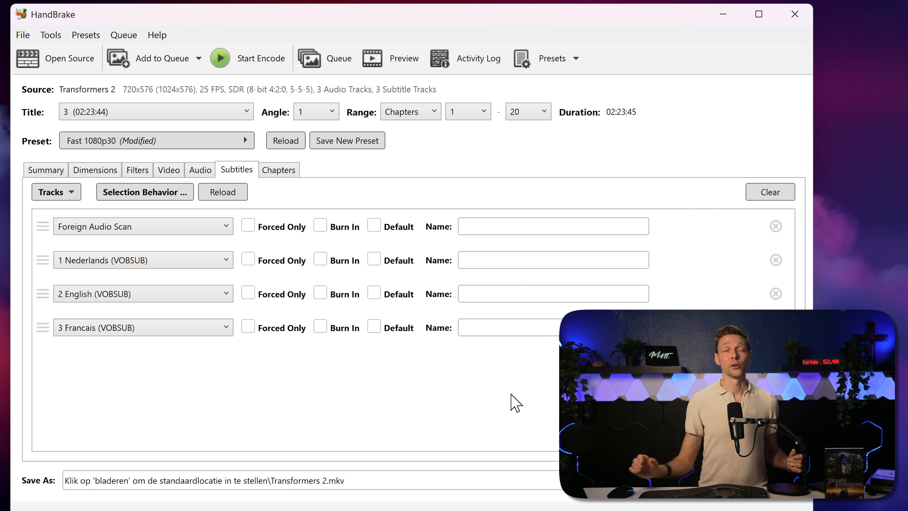
- Check the Transformers 2 chapters, use C:\RIpped DVDs\Final Export as its destination, and add the title to the queue
click(279, 170)
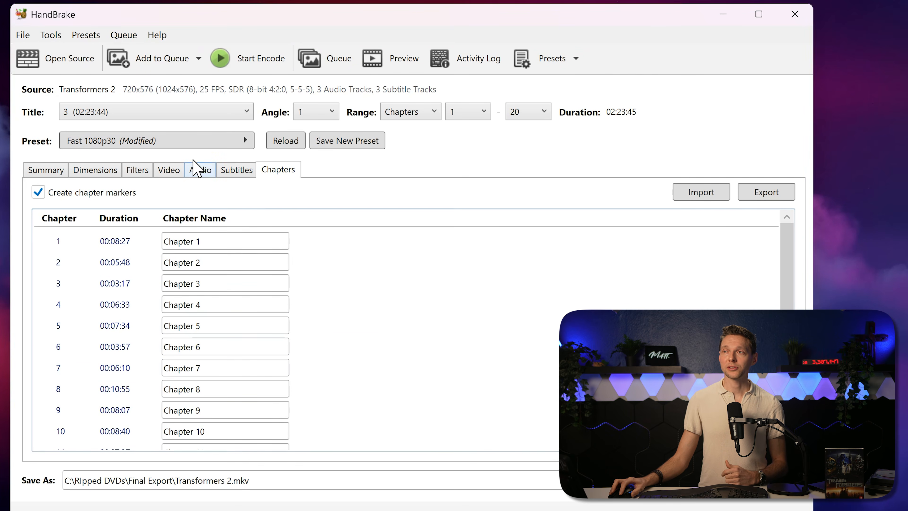
click(156, 60)
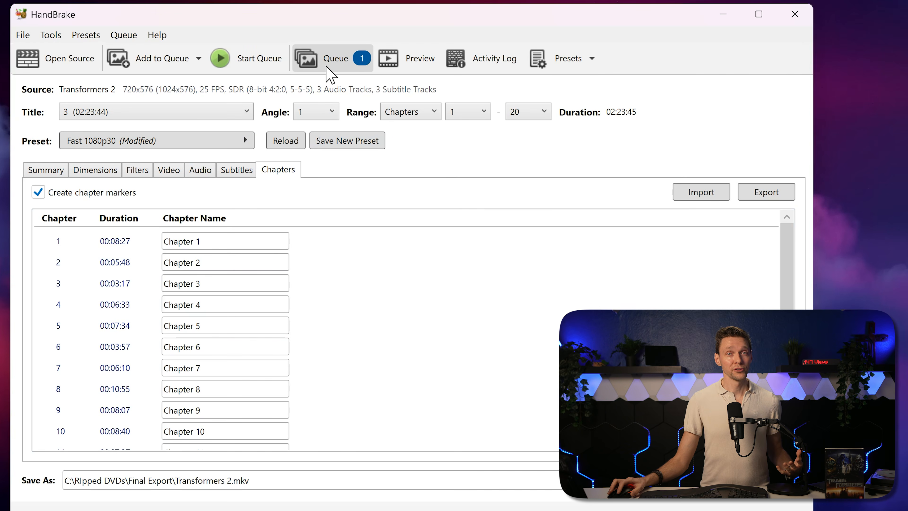
- Select the Lego Movie 1 (2014) title and review its dimension, video, audio, subtitle and chapter settings
click(165, 114)
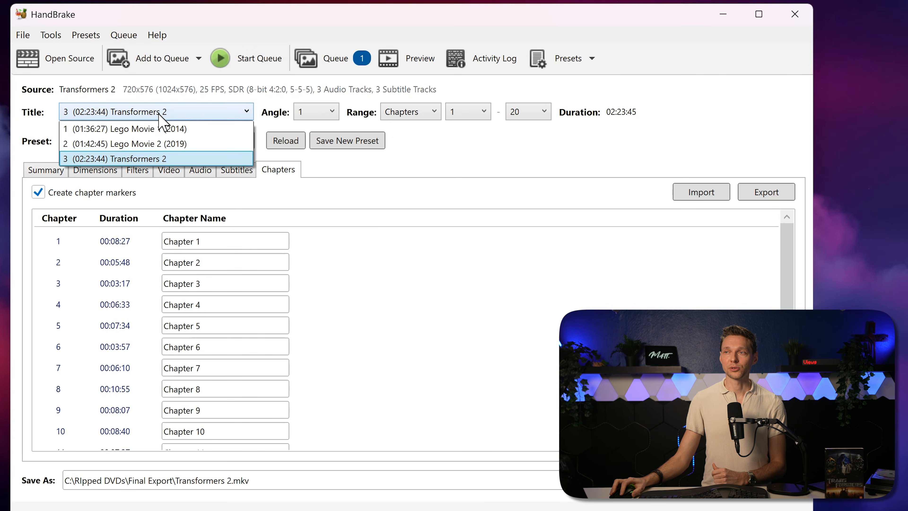
click(146, 129)
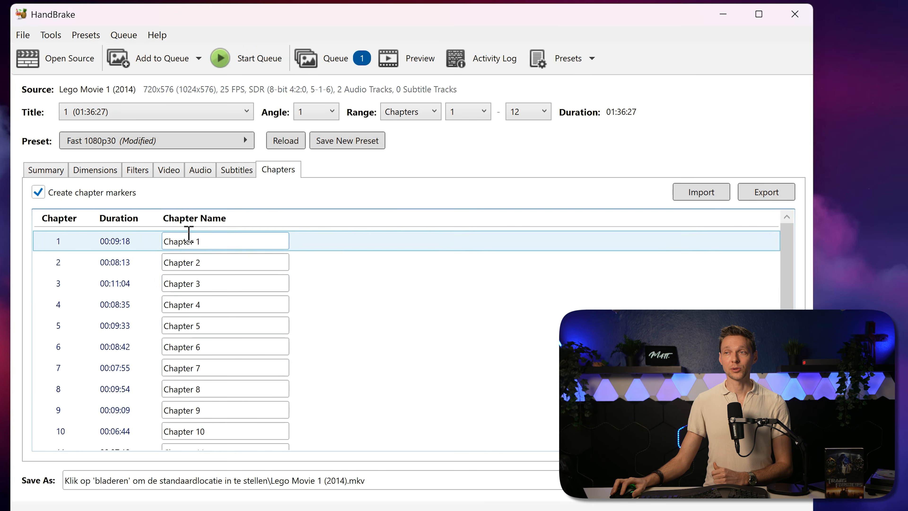
click(95, 170)
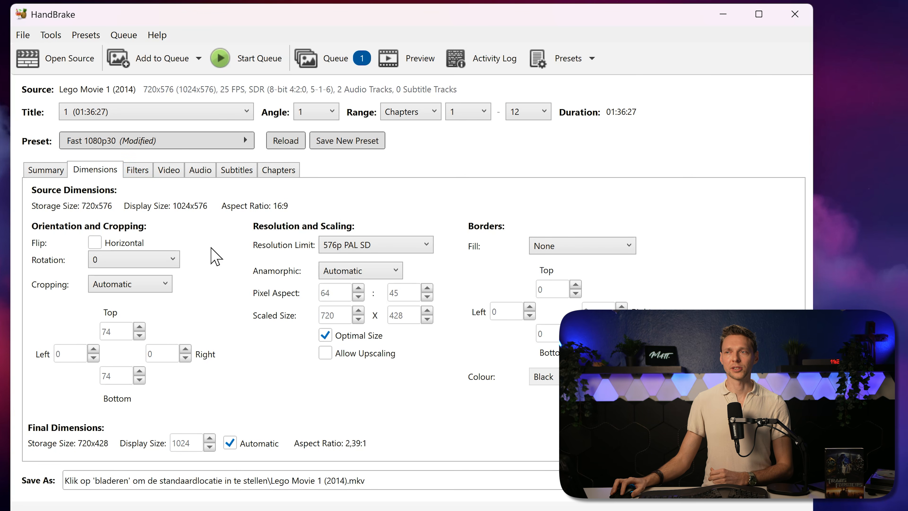
click(153, 173)
click(169, 173)
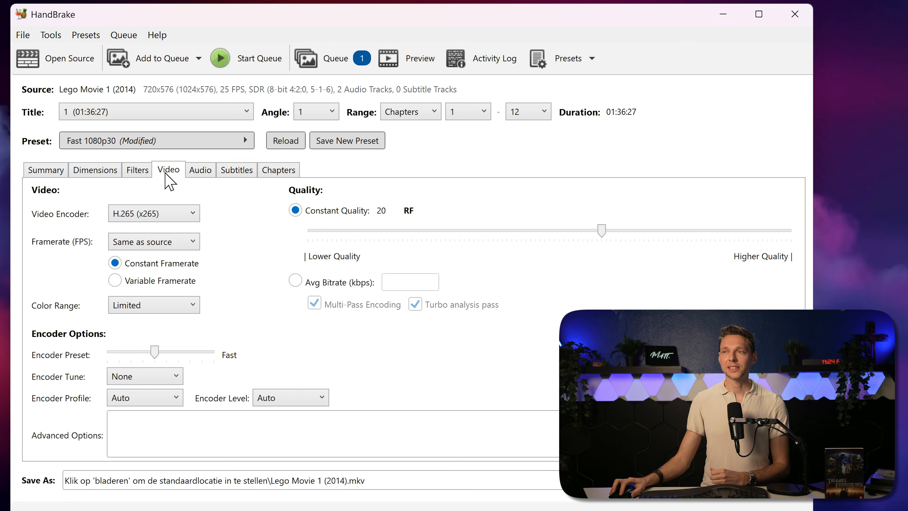
click(202, 173)
click(241, 175)
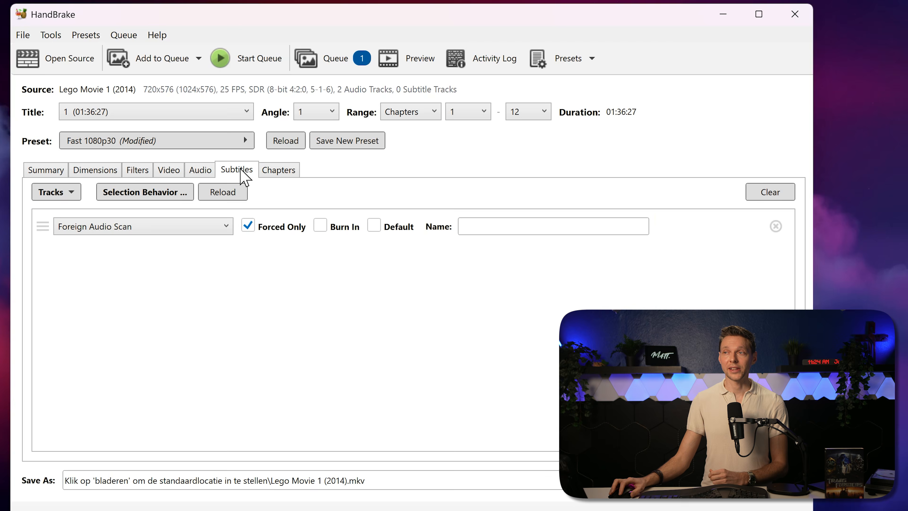
click(273, 175)
- Set the Final Export folder as the destination for Lego Movie 1 (2014).mkv and add the title to the queue
click(776, 480)
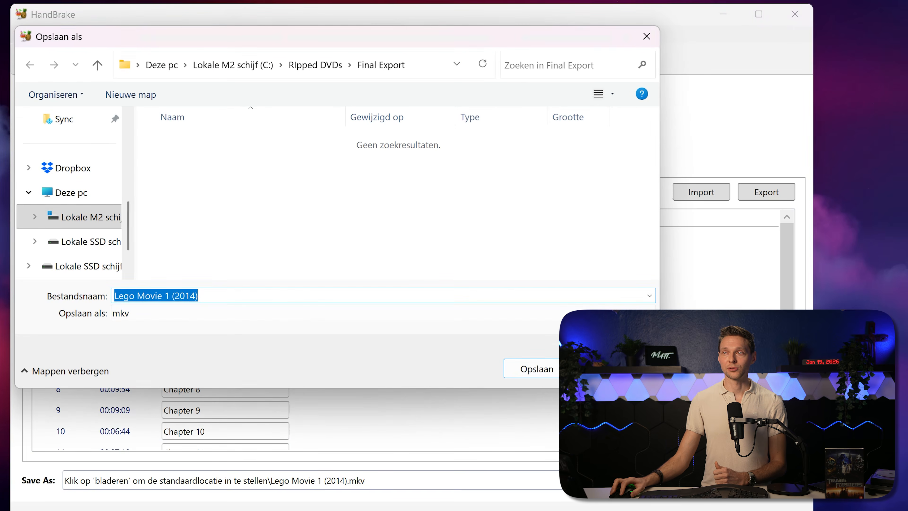
key(Return)
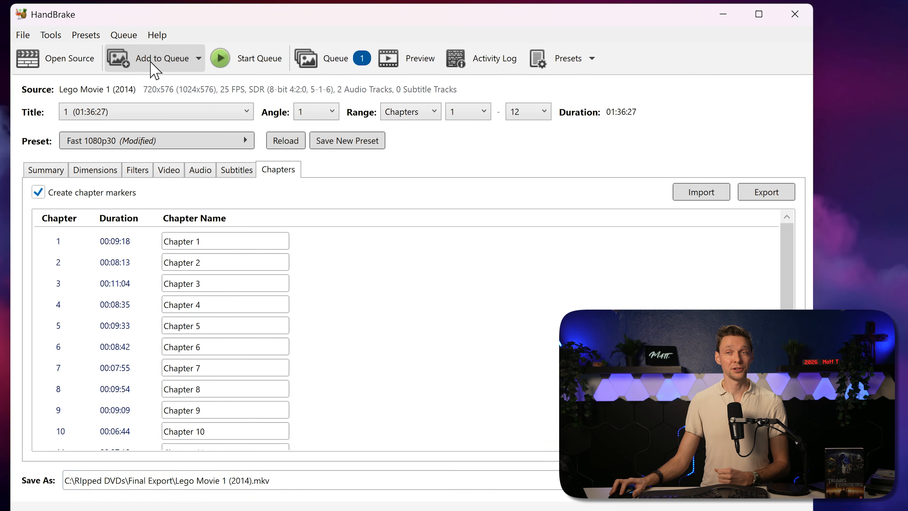
click(152, 66)
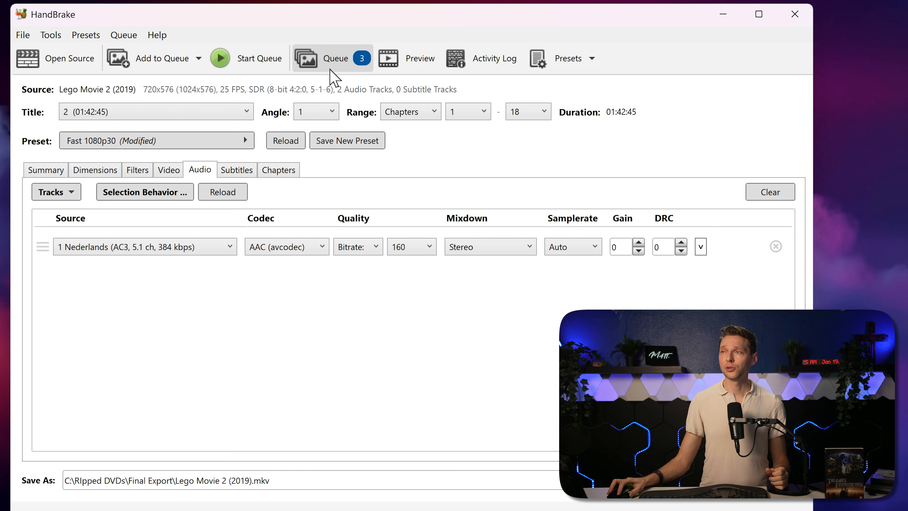
- Review the summaries of the Transformers 2, Lego Movie 1 and Lego Movie 2 jobs in the encoding queue, and close the queue
click(329, 68)
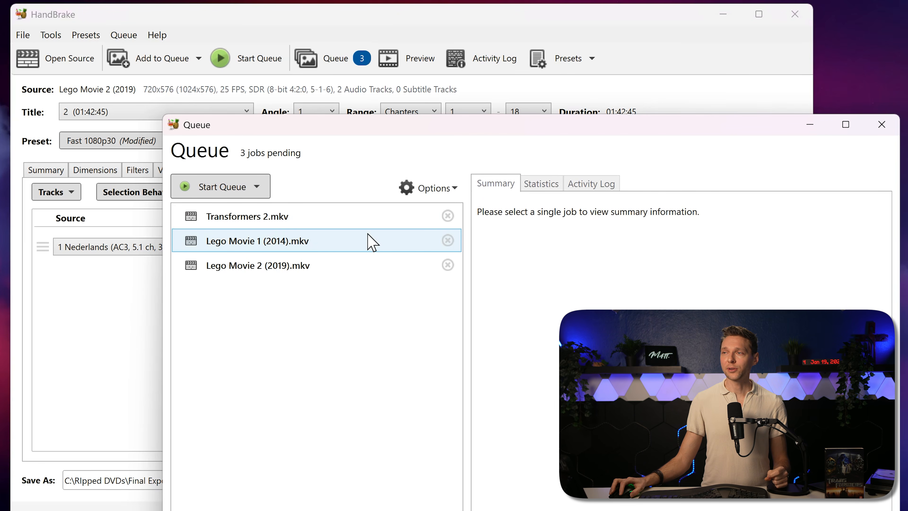
click(290, 217)
click(287, 243)
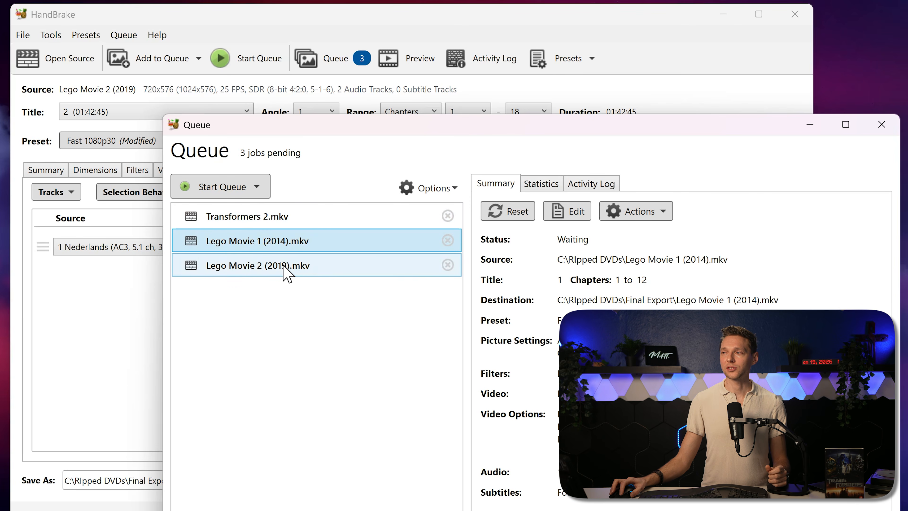
click(285, 266)
click(292, 244)
click(282, 220)
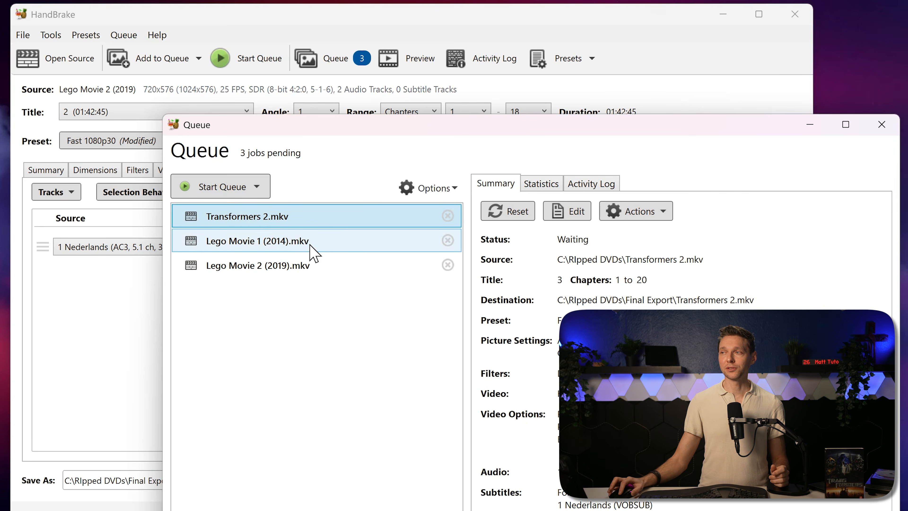
click(881, 125)
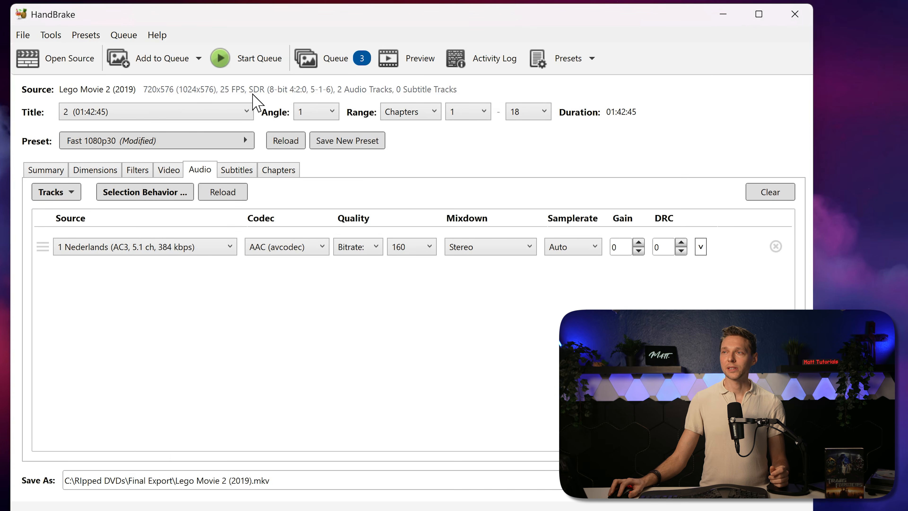
- Start encoding the queue and set the When Done action to Shutdown
click(247, 64)
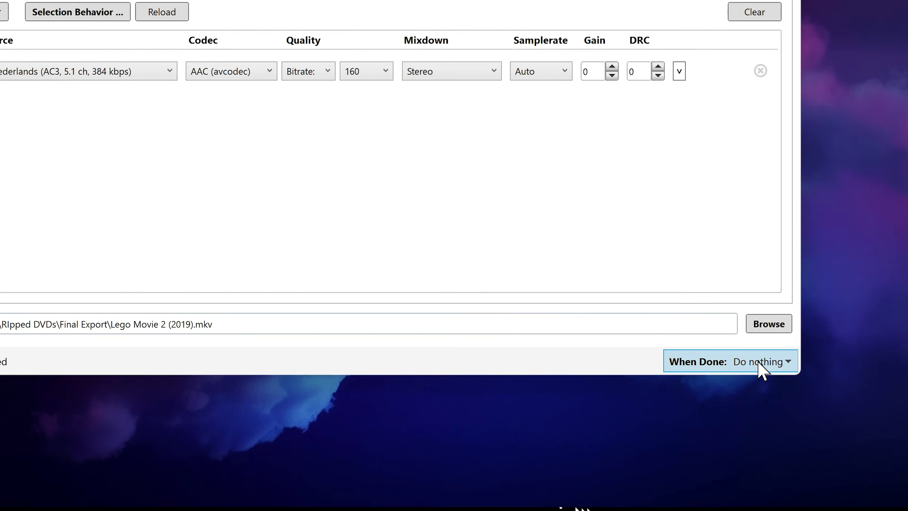
click(702, 416)
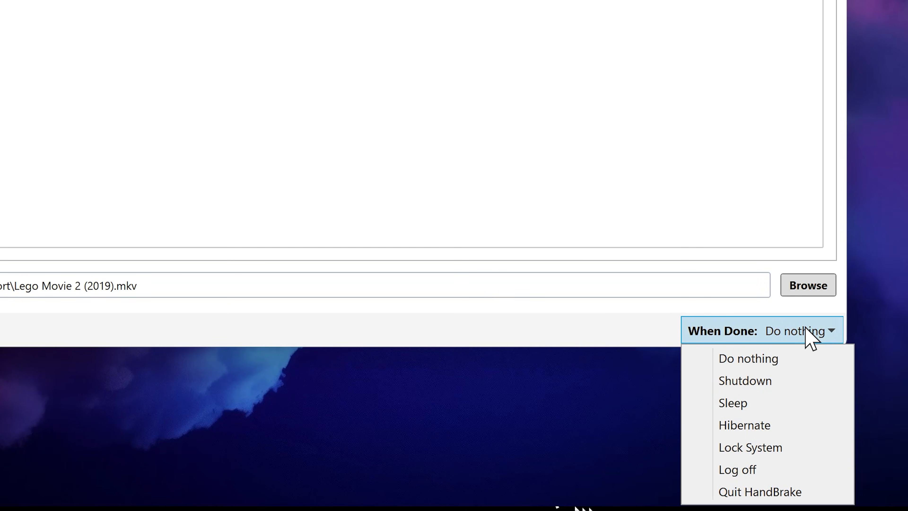
click(799, 380)
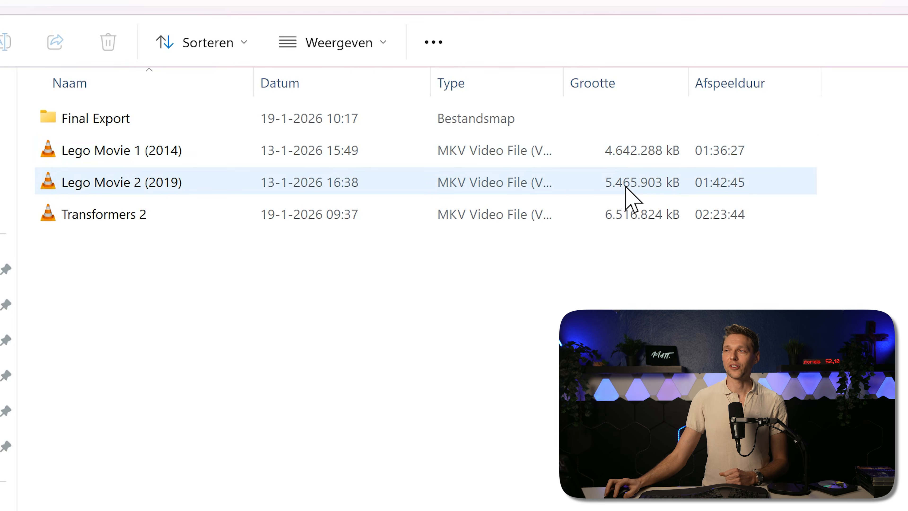
- In File Explorer, open the Final Export folder and widen the size column to examine the file sizes of the encoded movies
double_click(118, 122)
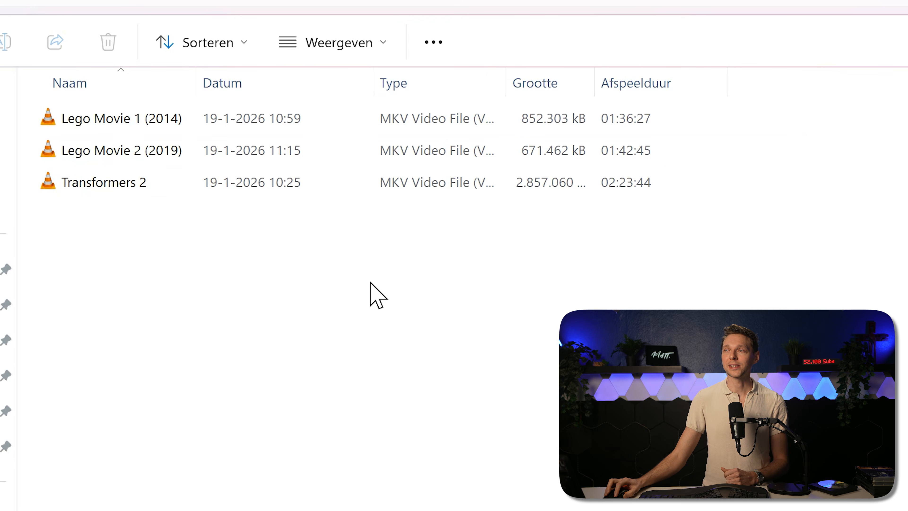
drag(602, 73, 675, 81)
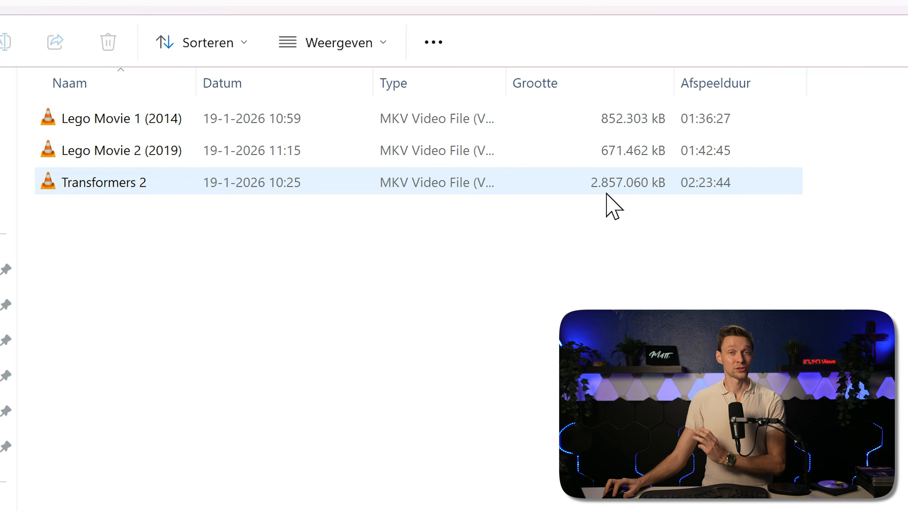
drag(279, 287, 46, 111)
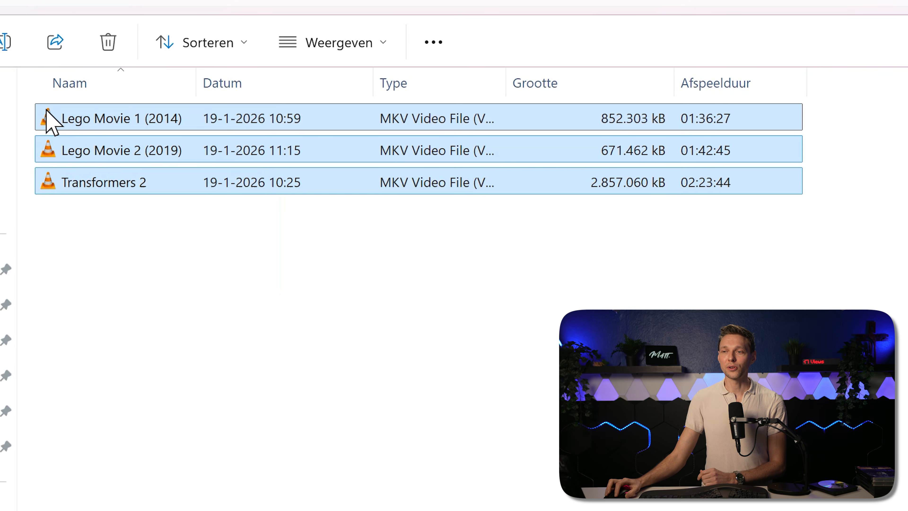
click(177, 322)
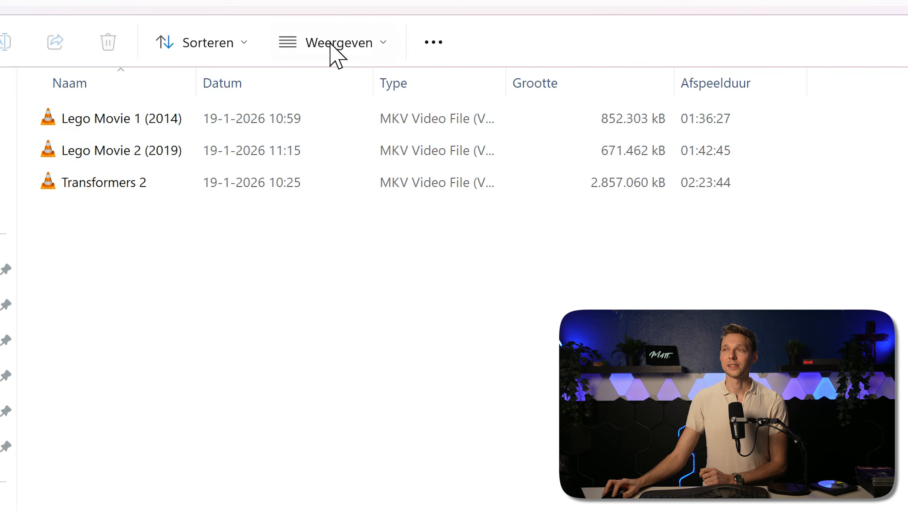